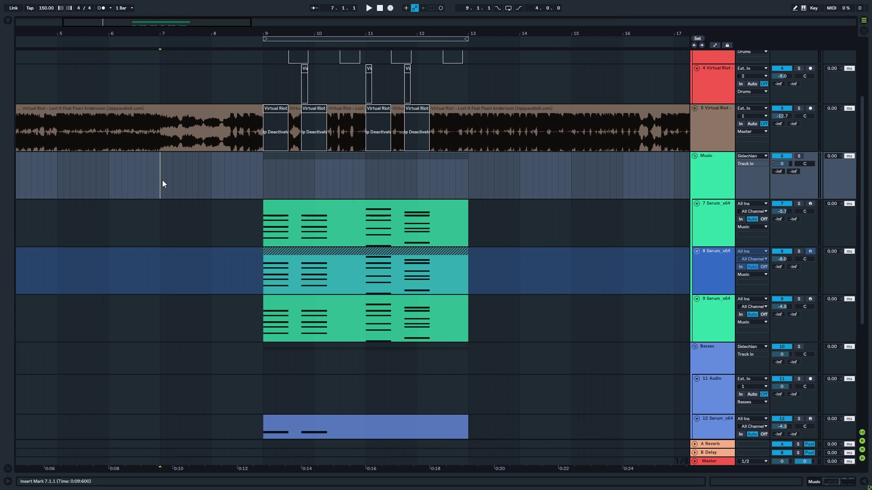
Step: Play the arrangement from bar 7 through the drop section, and stop shortly after bar 13
{"action": "key", "text": "space"}
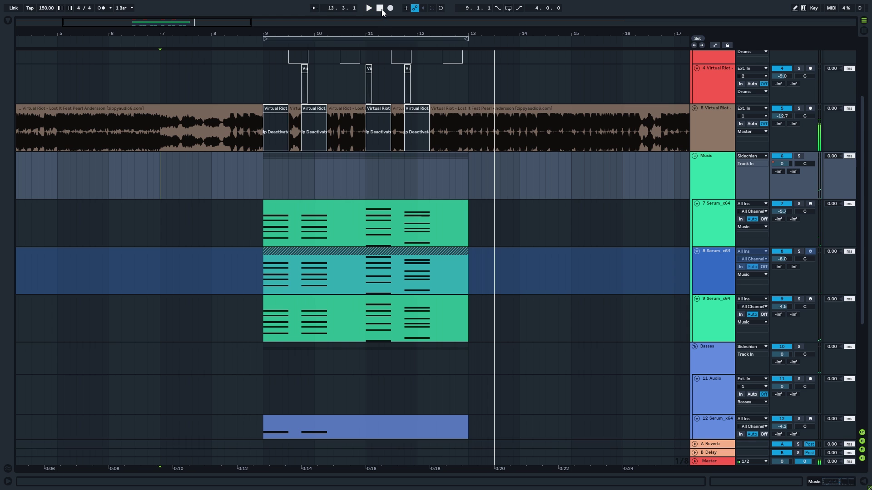
{"action": "scroll", "coordinate": [271, 175], "scroll_direction": "up", "scroll_amount": 2}
{"action": "scroll", "coordinate": [292, 108], "scroll_direction": "up", "scroll_amount": 5}
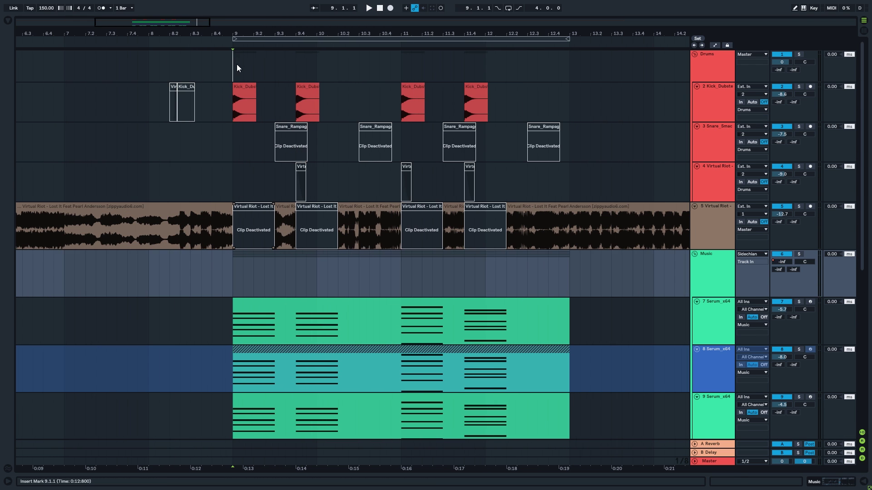
Step: Solo the Drums group, play it from bar 9, and unsolo it
{"action": "left_click", "coordinate": [236, 64]}
{"action": "scroll", "coordinate": [413, 86], "scroll_direction": "up", "scroll_amount": 2}
{"action": "left_click", "coordinate": [798, 54]}
{"action": "key", "text": "space"}
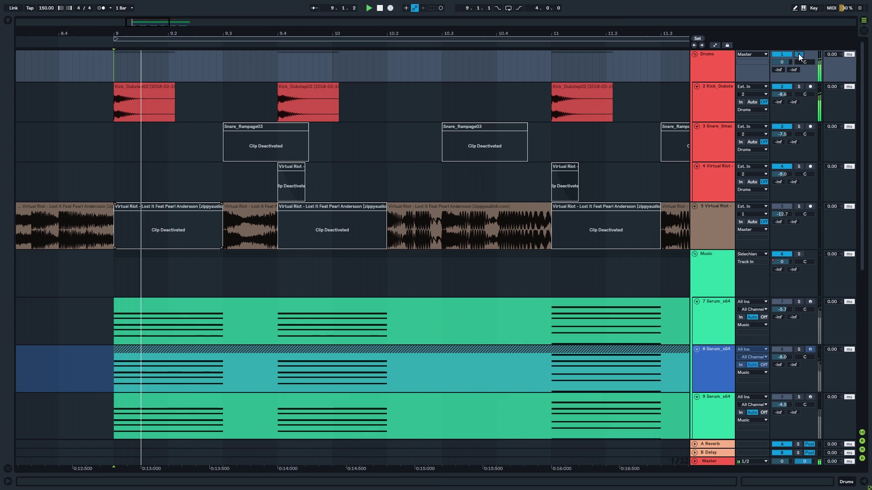
{"action": "key", "text": "space"}
{"action": "left_click", "coordinate": [798, 54]}
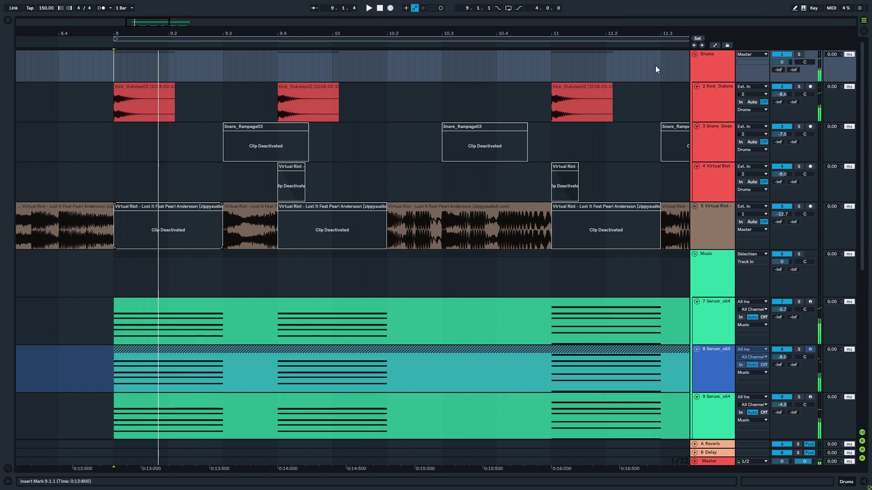
Step: Try extending the Virtual Riot reference clip from bar 9 to 9.2, audition it soloed, and undo the extension
{"action": "scroll", "coordinate": [228, 128], "scroll_direction": "left", "scroll_amount": 2}
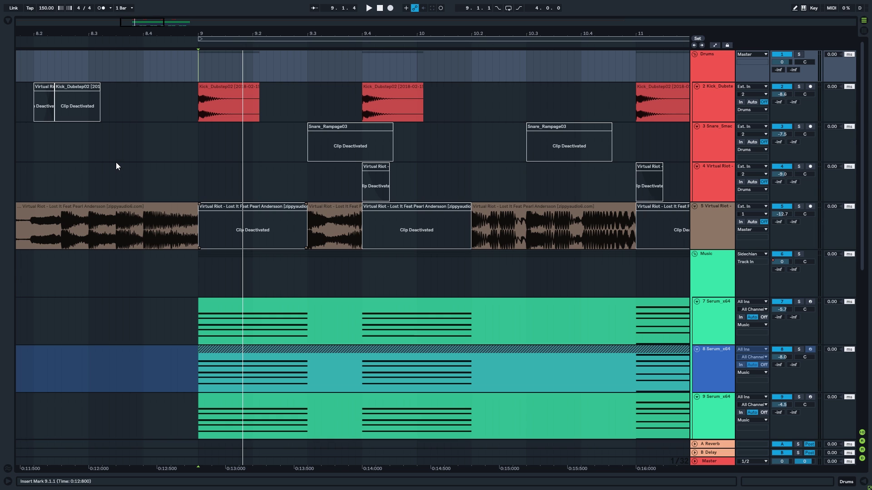
{"action": "scroll", "coordinate": [164, 136], "scroll_direction": "up", "scroll_amount": 2}
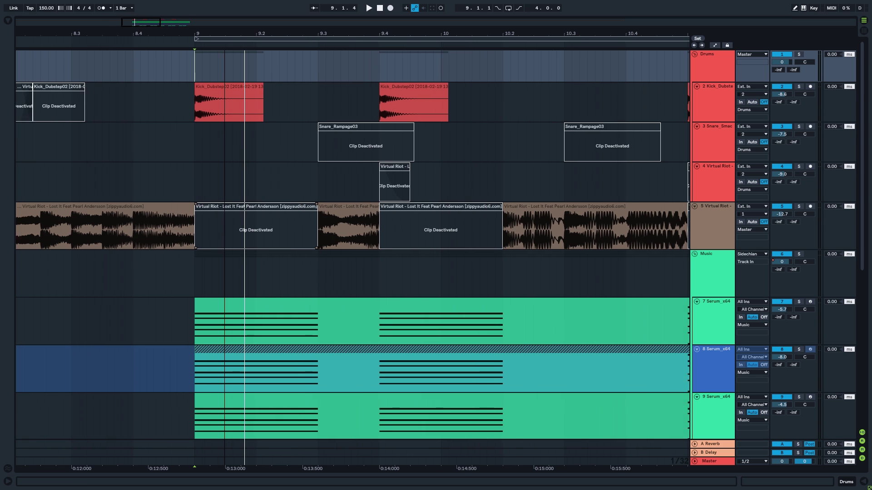
{"action": "left_click_drag", "start_coordinate": [192, 213], "coordinate": [258, 212]}
{"action": "left_click", "coordinate": [186, 189]}
{"action": "left_click", "coordinate": [798, 207]}
{"action": "key", "text": "space"}
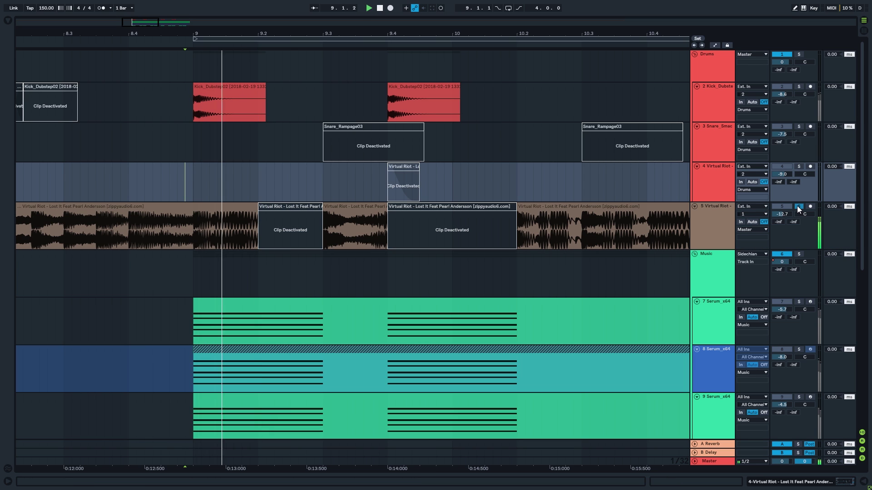
{"action": "left_click", "coordinate": [798, 207]}
{"action": "key", "text": "ctrl+z"}
Step: Solo the Virtual Riot reference track and play its segment from 9.3.1 to 9.4.1
{"action": "left_click", "coordinate": [191, 178]}
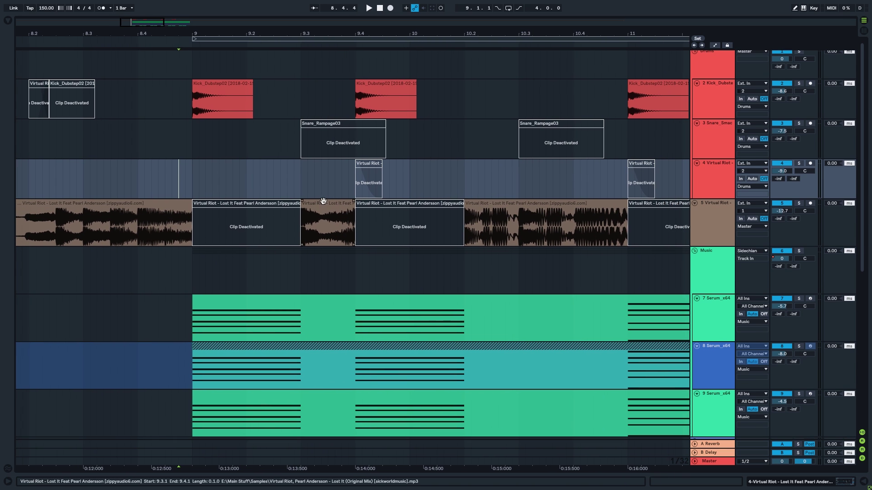
{"action": "left_click", "coordinate": [310, 184]}
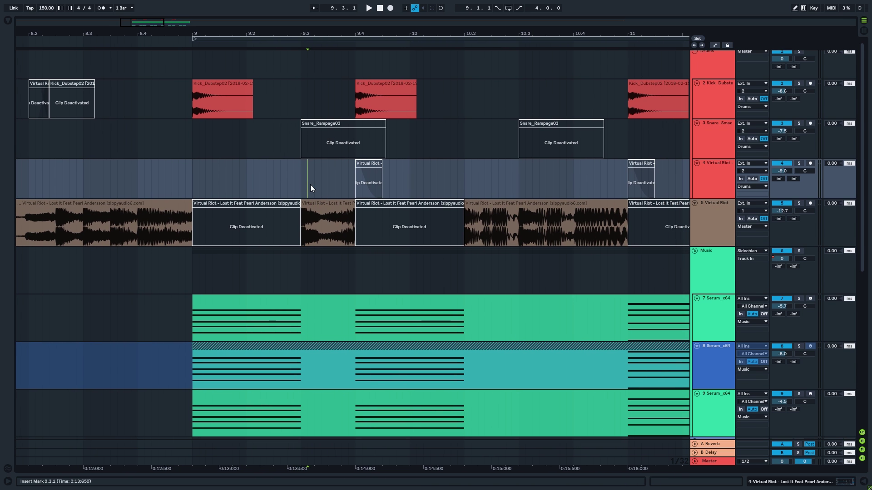
{"action": "left_click", "coordinate": [801, 203]}
{"action": "left_click_drag", "start_coordinate": [322, 218], "coordinate": [308, 140]}
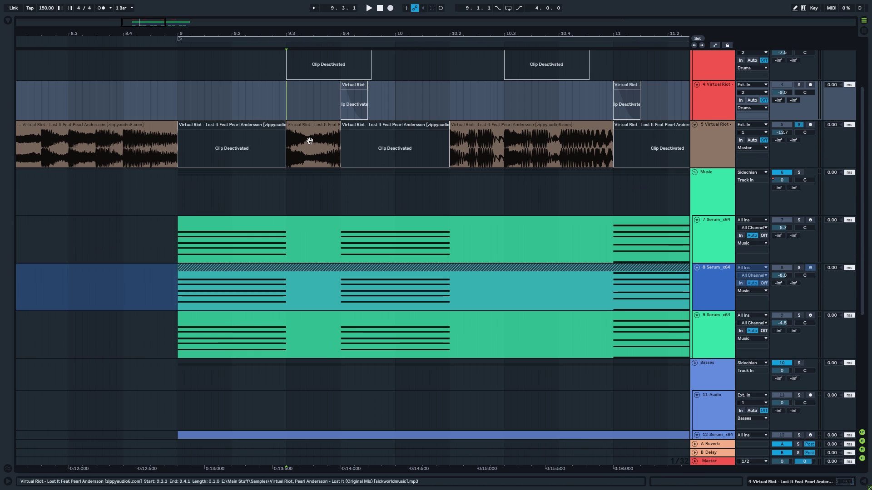
{"action": "left_click_drag", "start_coordinate": [176, 110], "coordinate": [307, 192]}
{"action": "scroll", "coordinate": [268, 111], "scroll_direction": "down", "scroll_amount": 5}
{"action": "scroll", "coordinate": [222, 291], "scroll_direction": "up", "scroll_amount": 5}
{"action": "scroll", "coordinate": [298, 193], "scroll_direction": "down", "scroll_amount": 2}
{"action": "scroll", "coordinate": [296, 192], "scroll_direction": "up", "scroll_amount": 3}
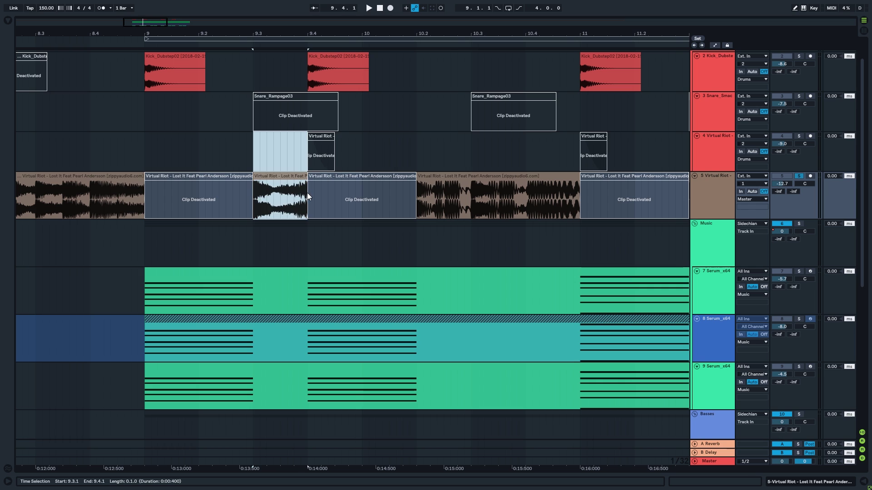
{"action": "key", "text": "space"}
{"action": "key", "text": "space"}
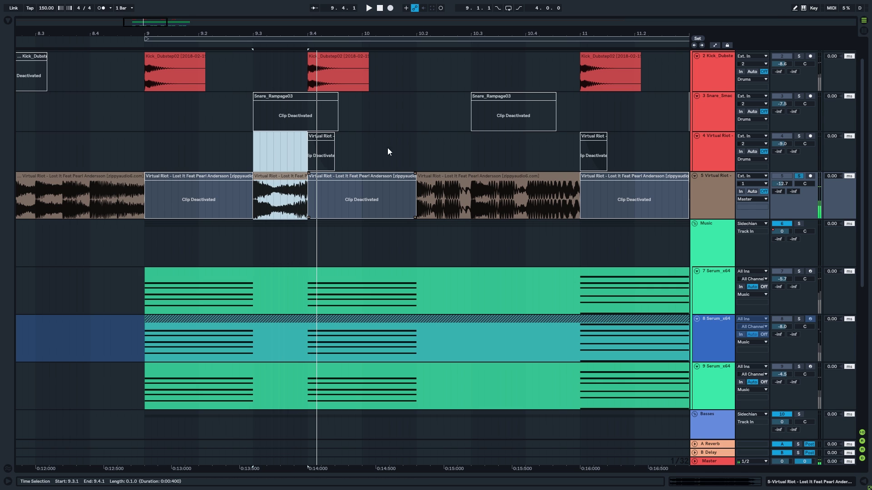
Step: Play the soloed reference track from 10.2 up to bar 11, and unsolo it
{"action": "scroll", "coordinate": [364, 155], "scroll_direction": "right", "scroll_amount": 2}
{"action": "left_click", "coordinate": [303, 150]}
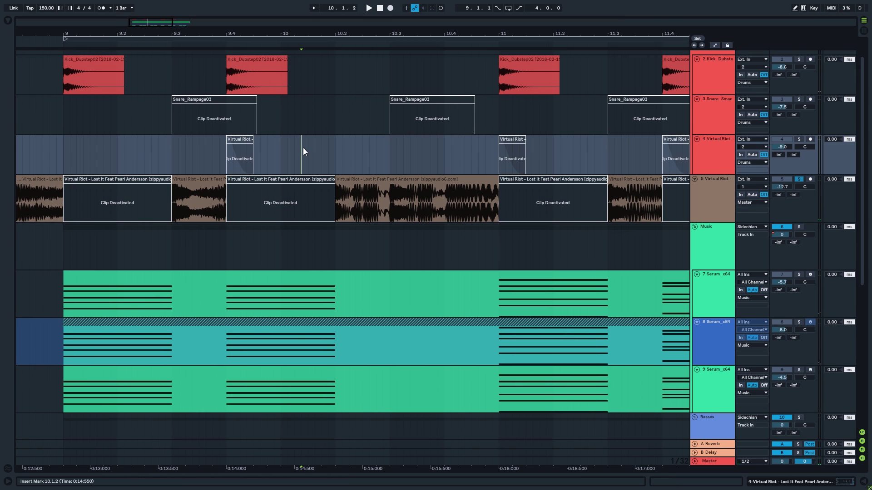
{"action": "left_click", "coordinate": [342, 157]}
{"action": "key", "text": "space"}
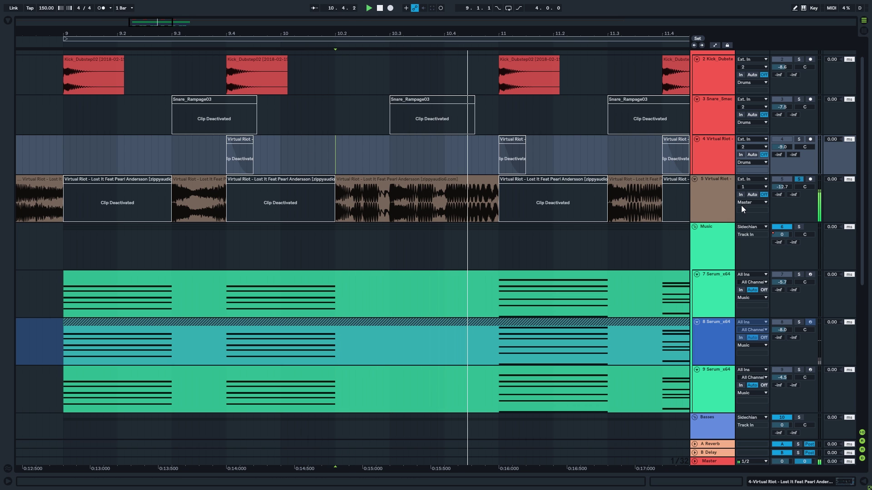
{"action": "left_click_drag", "start_coordinate": [386, 182], "coordinate": [578, 177]}
Step: Show the devices of Serum track 12 in the Basses group, solo it and play it from bar 9
{"action": "left_click_drag", "start_coordinate": [141, 25], "coordinate": [142, 13]}
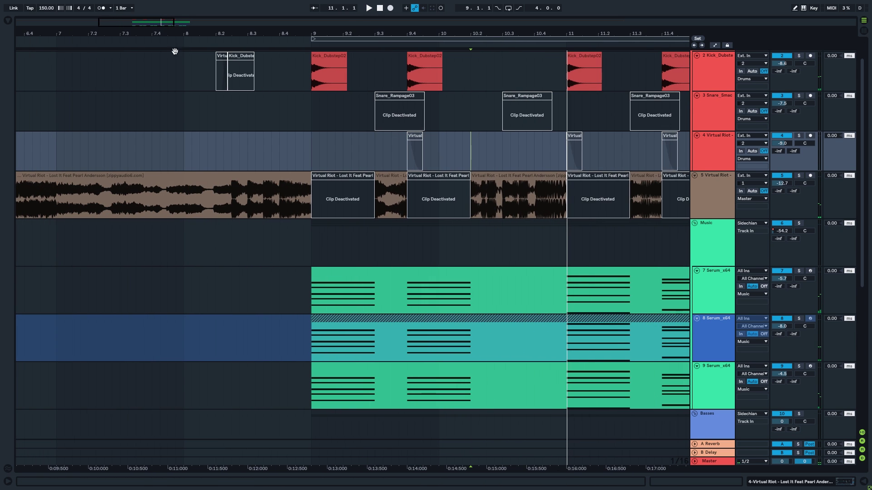
{"action": "left_click_drag", "start_coordinate": [497, 418], "coordinate": [358, 166]}
{"action": "left_click", "coordinate": [713, 250]}
{"action": "left_click", "coordinate": [834, 481]}
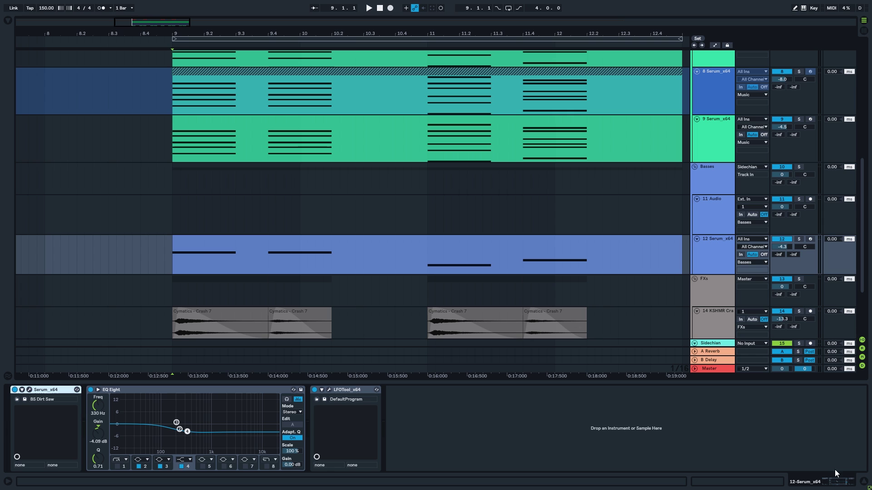
{"action": "left_click", "coordinate": [799, 239]}
{"action": "left_click", "coordinate": [173, 211]}
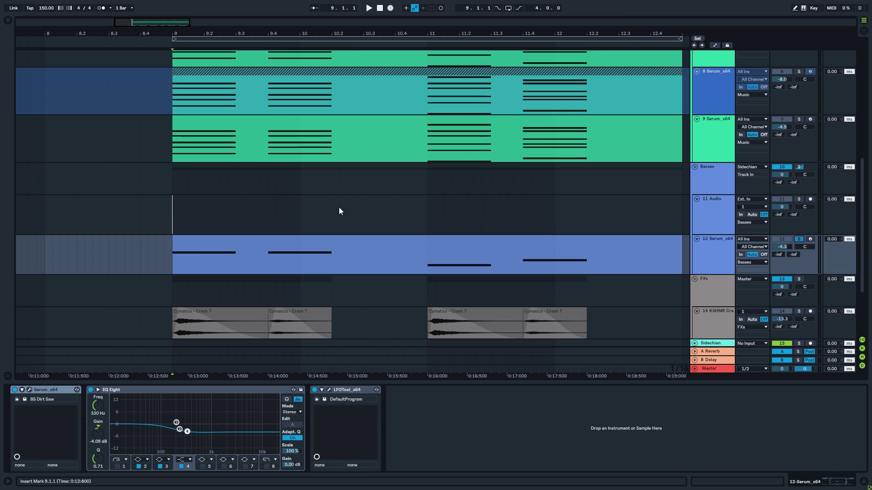
Step: Open the bass track's Serum plug-in, browse the VR Serum Presets list, and close it
{"action": "left_click", "coordinate": [29, 390]}
{"action": "left_click", "coordinate": [486, 68]}
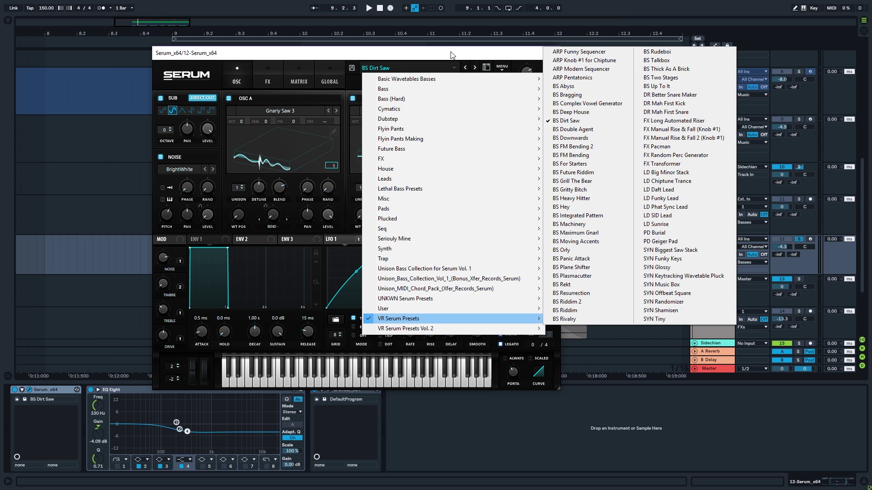
{"action": "left_click", "coordinate": [452, 55]}
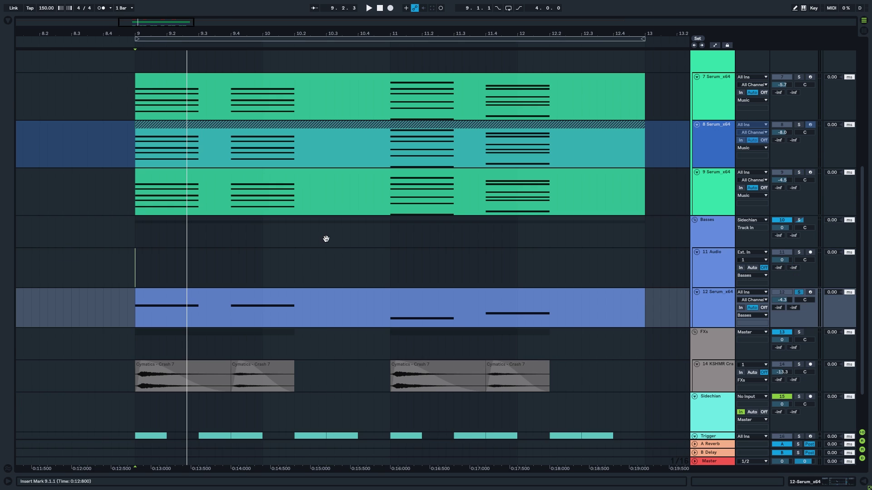
Step: Select the three Serum tracks 7 to 9 in the Music group
{"action": "left_click_drag", "start_coordinate": [325, 239], "coordinate": [361, 377]}
{"action": "left_click_drag", "start_coordinate": [203, 34], "coordinate": [203, 43]}
{"action": "left_click_drag", "start_coordinate": [303, 288], "coordinate": [312, 280]}
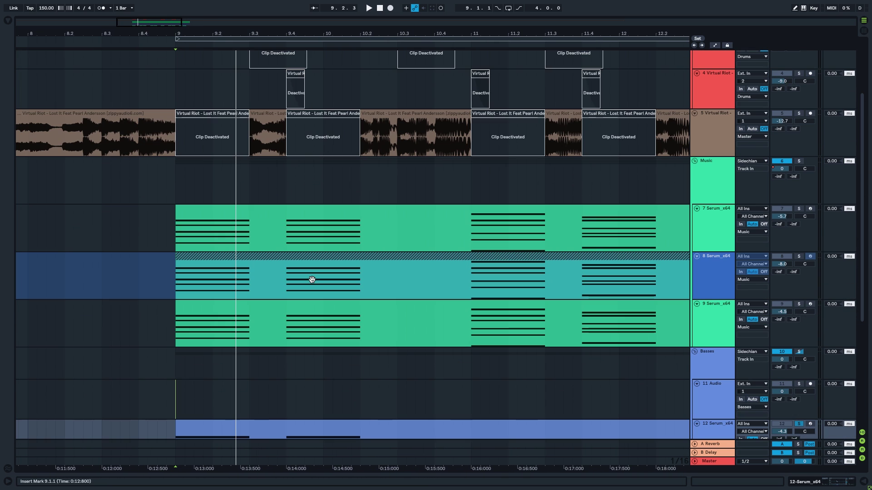
{"action": "left_click", "coordinate": [693, 178]}
{"action": "left_click_drag", "start_coordinate": [407, 327], "coordinate": [387, 192]}
{"action": "scroll", "coordinate": [407, 176], "scroll_direction": "up", "scroll_amount": 5}
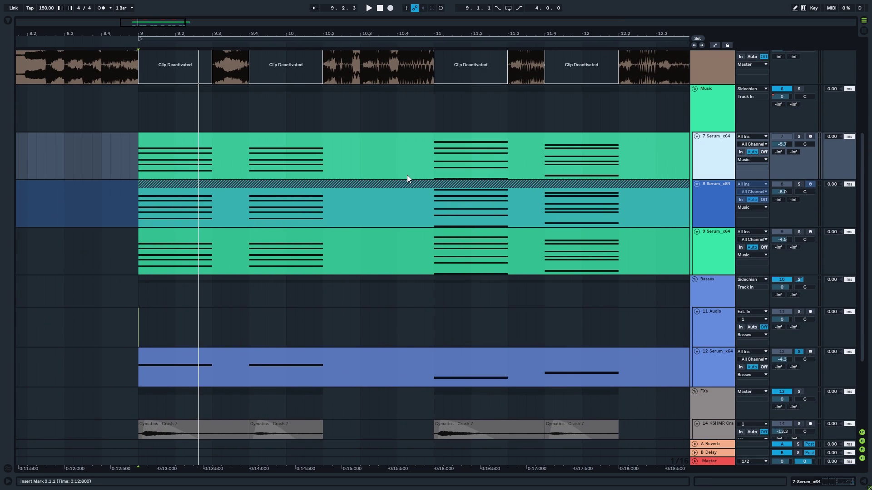
{"action": "left_click", "coordinate": [714, 282]}
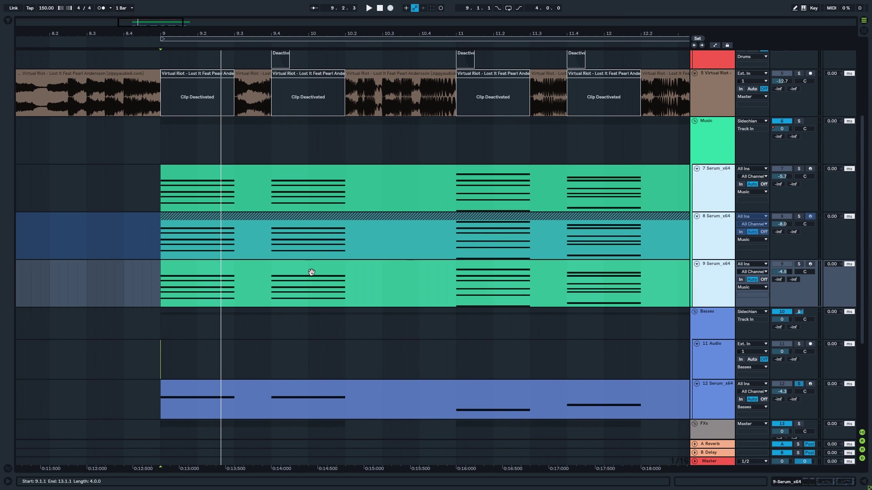
{"action": "left_click_drag", "start_coordinate": [299, 281], "coordinate": [312, 137]}
Step: Solo the crash cymbal track in the FXs group and audition it from bar 9
{"action": "left_click", "coordinate": [185, 214]}
{"action": "left_click_drag", "start_coordinate": [243, 348], "coordinate": [262, 336]}
{"action": "left_click_drag", "start_coordinate": [131, 35], "coordinate": [132, 45]}
{"action": "left_click_drag", "start_coordinate": [248, 171], "coordinate": [178, 168]}
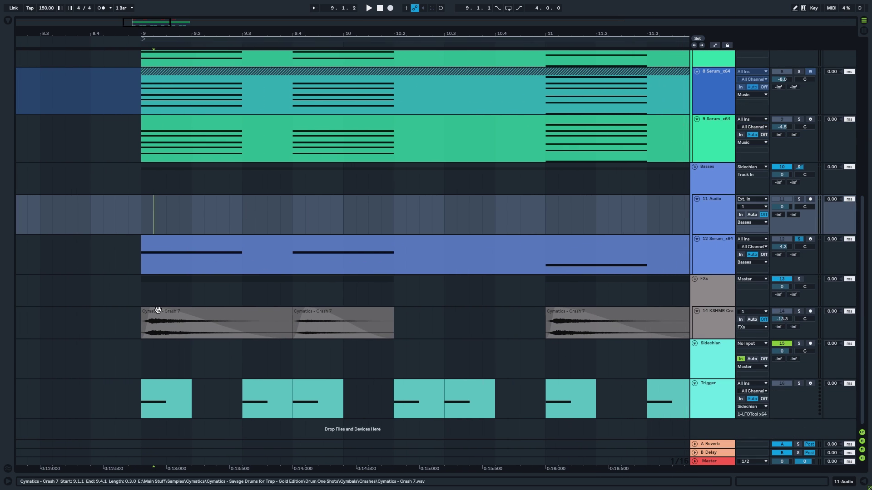
{"action": "left_click", "coordinate": [145, 291]}
{"action": "left_click", "coordinate": [788, 311]}
{"action": "left_click", "coordinate": [799, 312]}
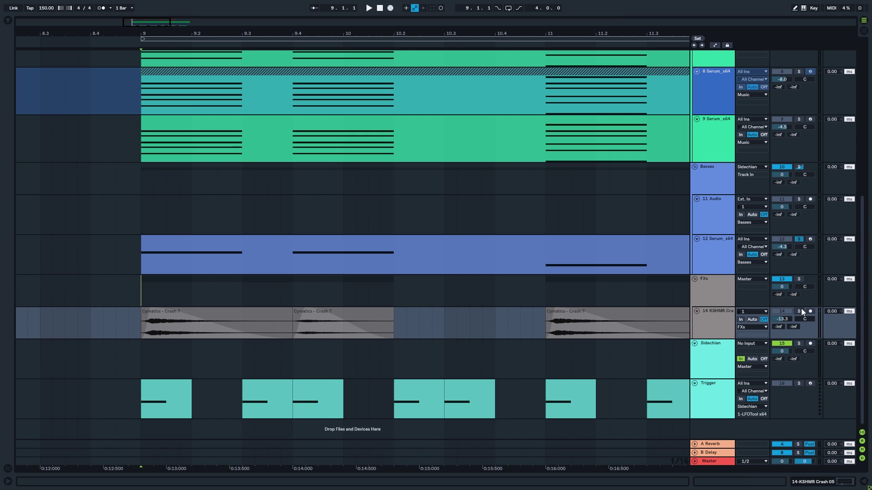
Step: Solo the Drums group, play the kicks from bar 9, and return the insert marker to 9.1.1
{"action": "left_click_drag", "start_coordinate": [492, 91], "coordinate": [507, 305]}
{"action": "left_click", "coordinate": [797, 54]}
{"action": "key", "text": "space"}
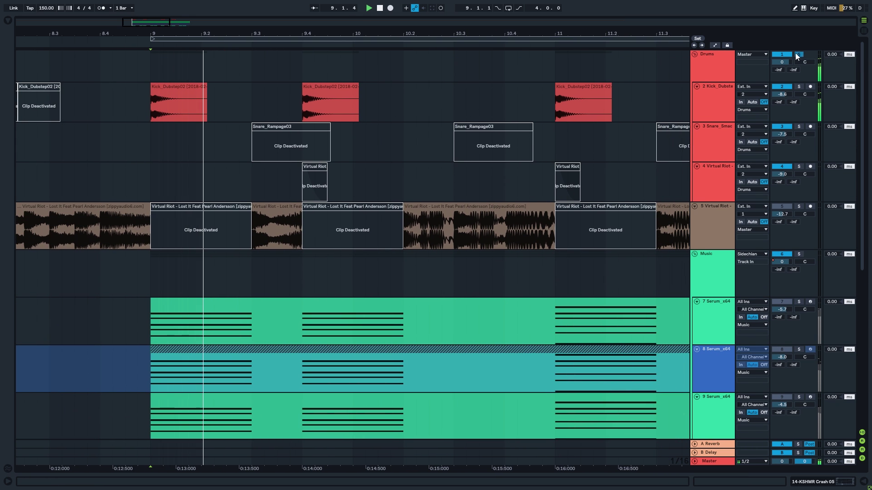
{"action": "key", "text": "space"}
{"action": "left_click", "coordinate": [156, 138]}
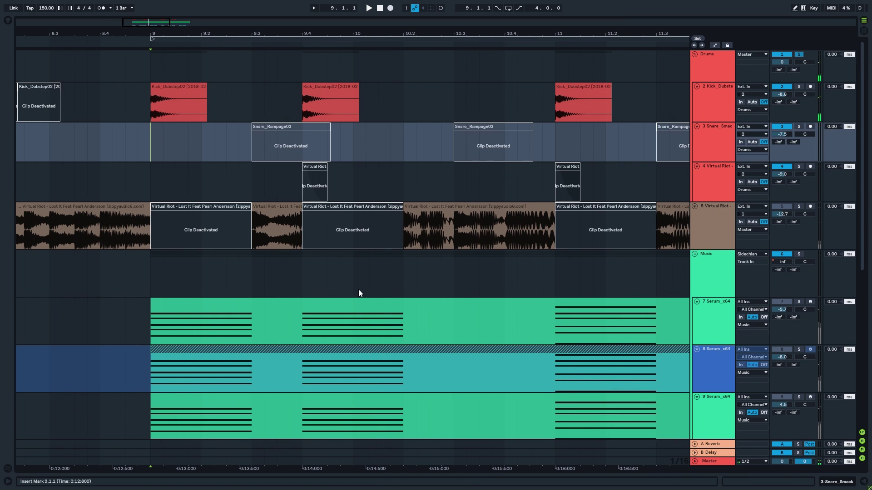
Step: Solo Serum track 7, play its chords from bar 9, and show the track's device chain
{"action": "left_click_drag", "start_coordinate": [473, 292], "coordinate": [510, 253]}
{"action": "left_click_drag", "start_coordinate": [166, 25], "coordinate": [165, 37]}
{"action": "left_click_drag", "start_coordinate": [255, 247], "coordinate": [268, 163]}
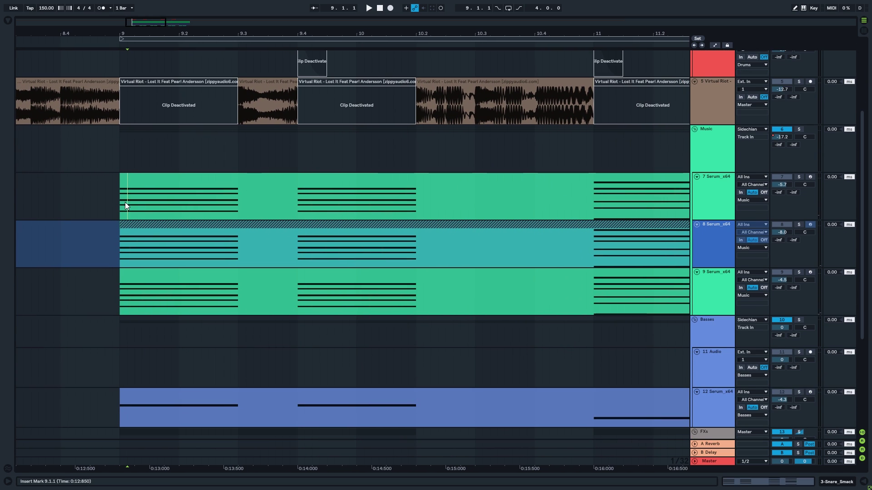
{"action": "left_click", "coordinate": [827, 187]}
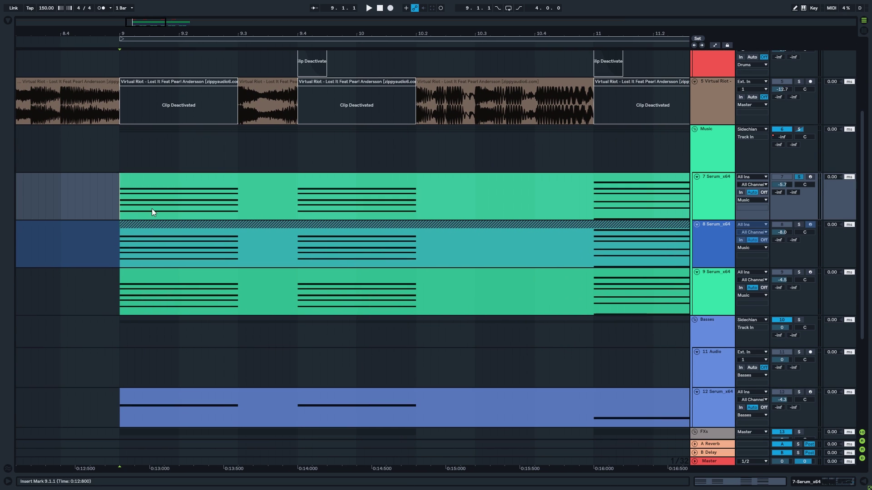
{"action": "left_click", "coordinate": [698, 185]}
{"action": "key", "text": "space"}
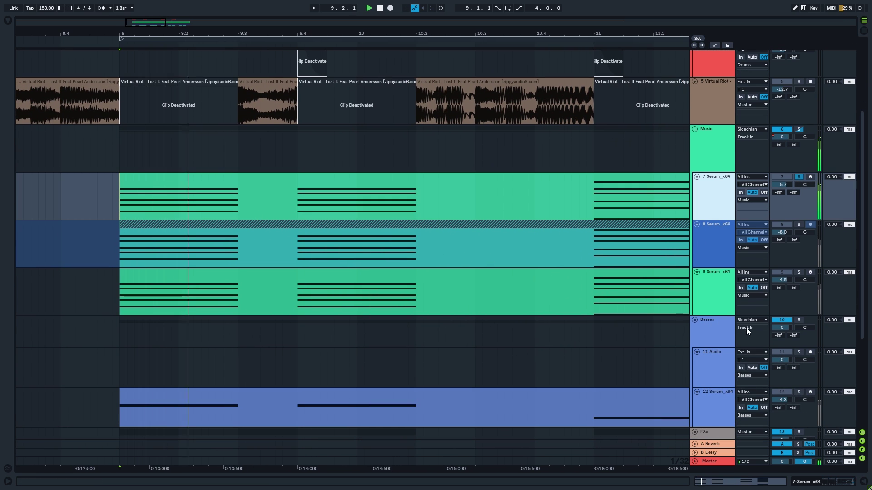
{"action": "key", "text": "ctrl+alt+l"}
{"action": "key", "text": "space"}
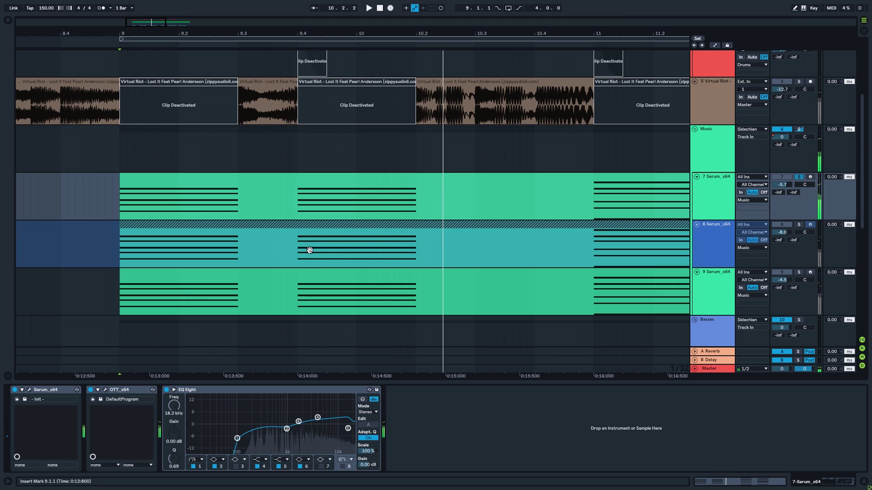
Step: Open the Serum plug-in window of track 7 and reposition it over the arrangement
{"action": "left_click_drag", "start_coordinate": [309, 249], "coordinate": [323, 197]}
{"action": "left_click", "coordinate": [204, 391]}
{"action": "key", "text": "ctrl+alt+p"}
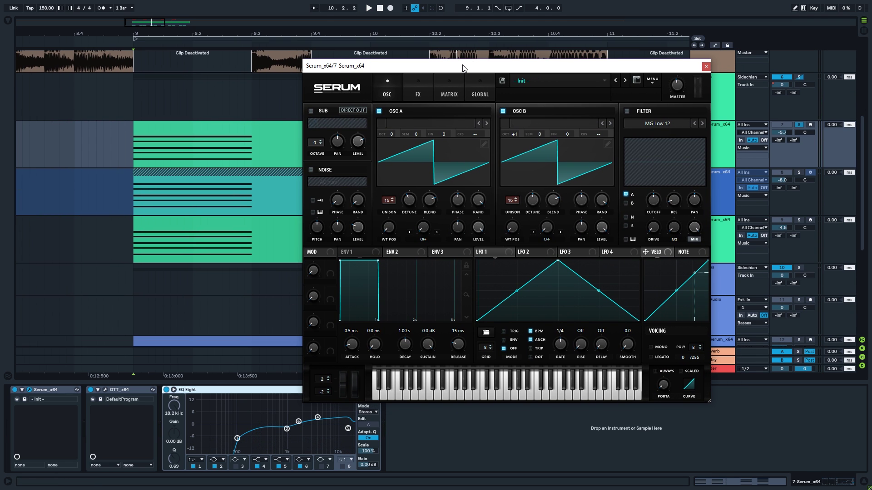
{"action": "left_click_drag", "start_coordinate": [463, 68], "coordinate": [435, 76]}
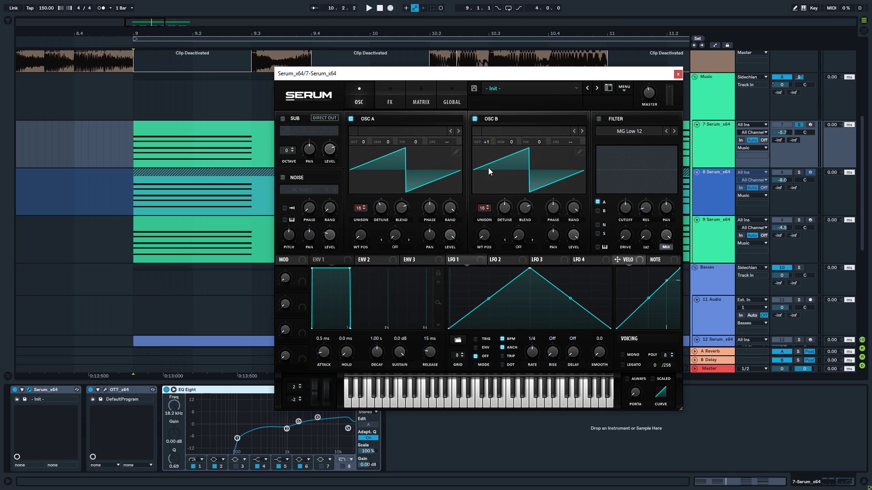
Step: Turn off Serum's oscillator B, audition the chord with oscillator A alone, and turn off oscillator A too
{"action": "left_click", "coordinate": [475, 119]}
{"action": "key", "text": "space"}
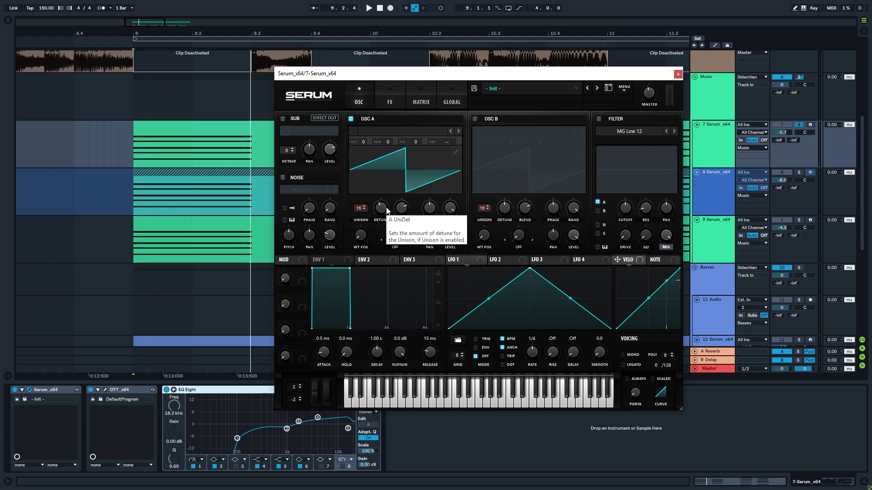
{"action": "left_click", "coordinate": [503, 210]}
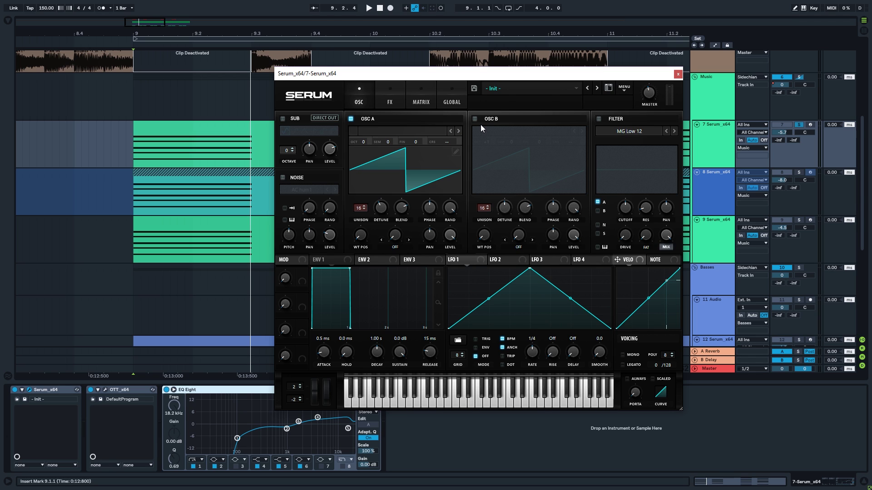
{"action": "left_click", "coordinate": [350, 120]}
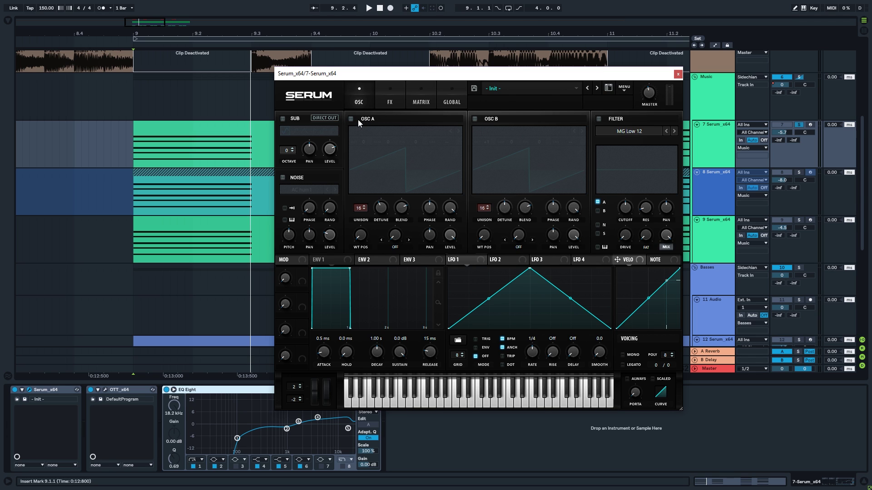
Step: Turn Serum's oscillator B back on, audition the chord with it alone, and re-enable oscillator A during playback
{"action": "left_click", "coordinate": [477, 119]}
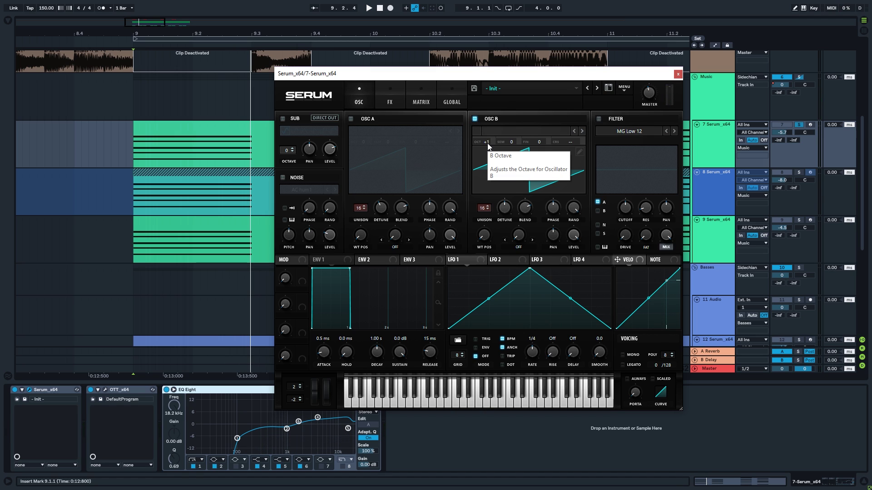
{"action": "left_click", "coordinate": [508, 166]}
{"action": "key", "text": "space"}
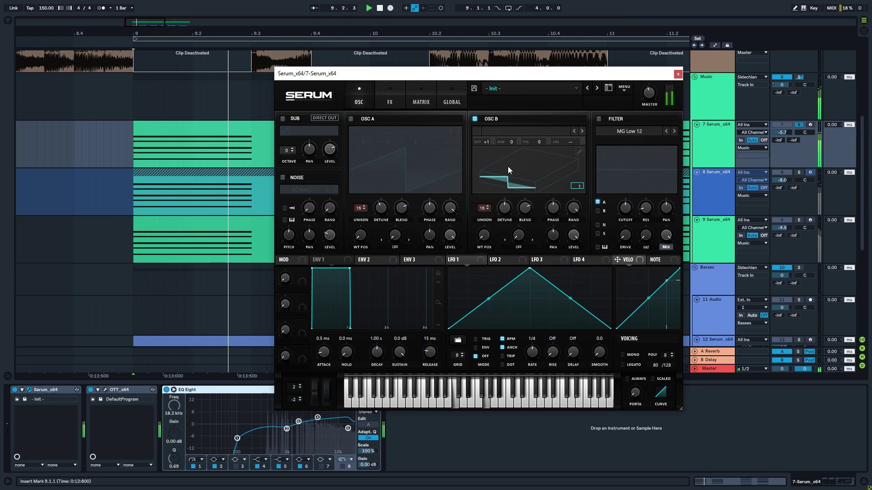
{"action": "left_click", "coordinate": [351, 119]}
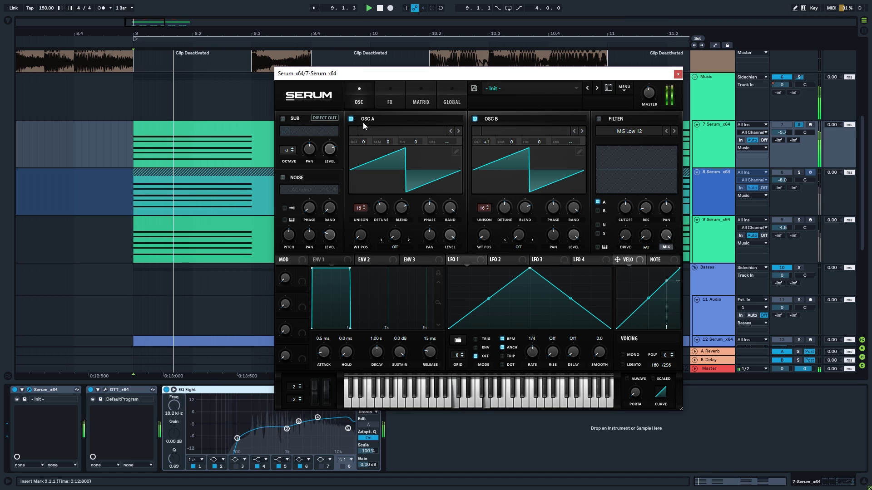
{"action": "key", "text": "space"}
Step: Check Serum's effects page, close the plug-in window, and place the insert marker at 9.1.1 on track 7
{"action": "left_click", "coordinate": [390, 96]}
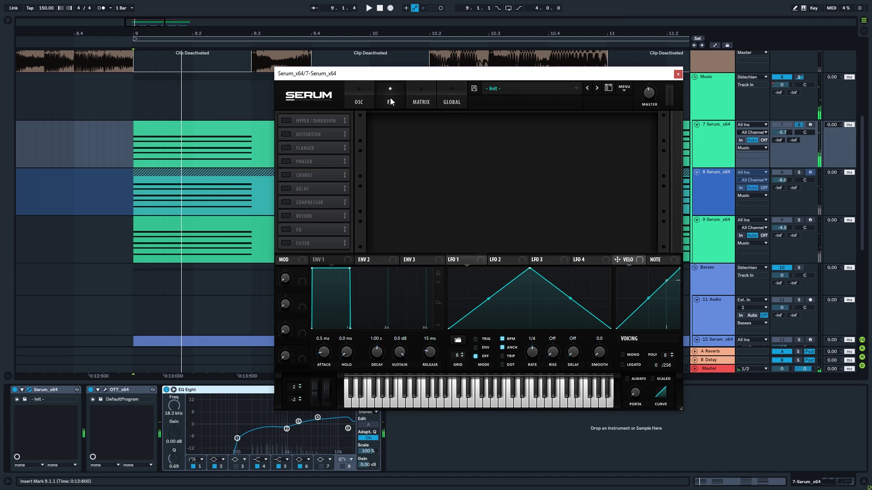
{"action": "left_click", "coordinate": [678, 74]}
{"action": "left_click", "coordinate": [718, 141]}
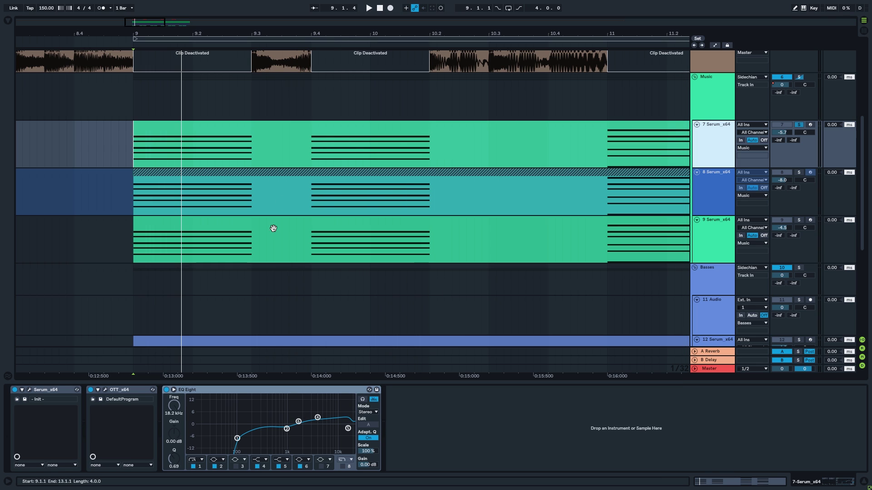
{"action": "scroll", "coordinate": [291, 225], "scroll_direction": "up", "scroll_amount": 2}
{"action": "left_click", "coordinate": [142, 182]}
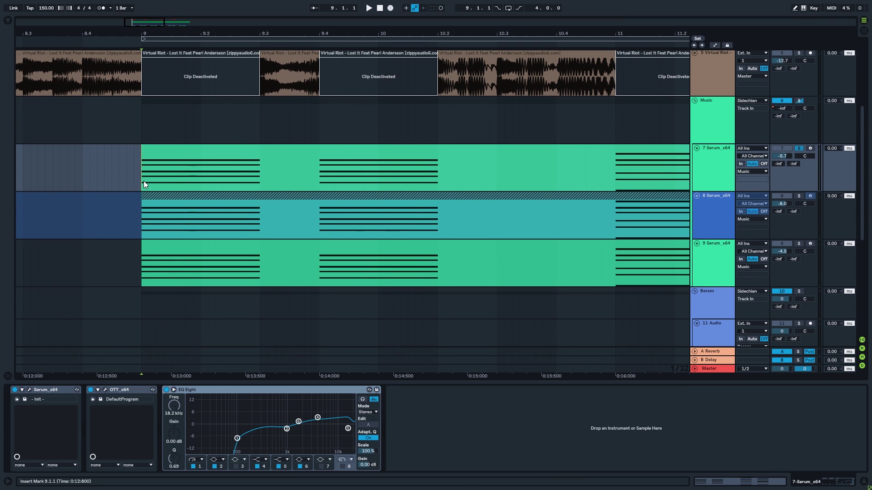
Step: Bypass EQ Eight and OTT on track 7 and audition the unprocessed chord from bar 9
{"action": "left_click", "coordinate": [202, 392]}
{"action": "key", "text": "0"}
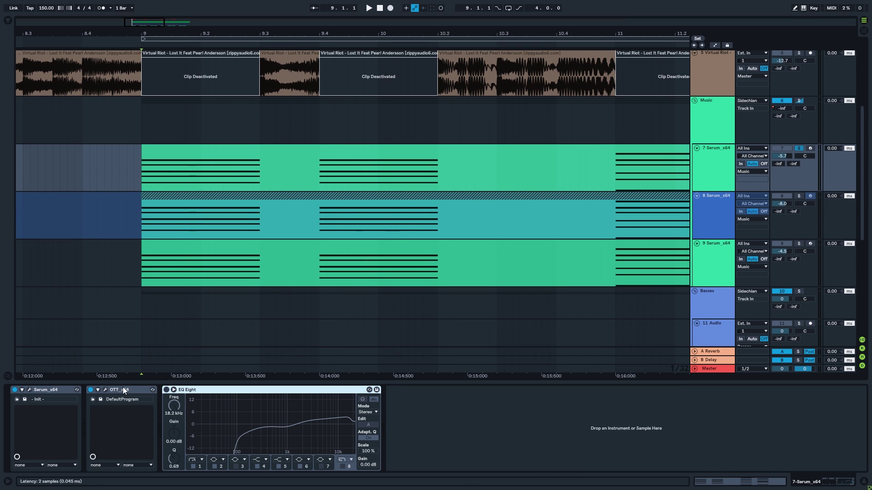
{"action": "left_click", "coordinate": [123, 387]}
{"action": "key", "text": "0"}
{"action": "left_click", "coordinate": [145, 177]}
{"action": "key", "text": "space"}
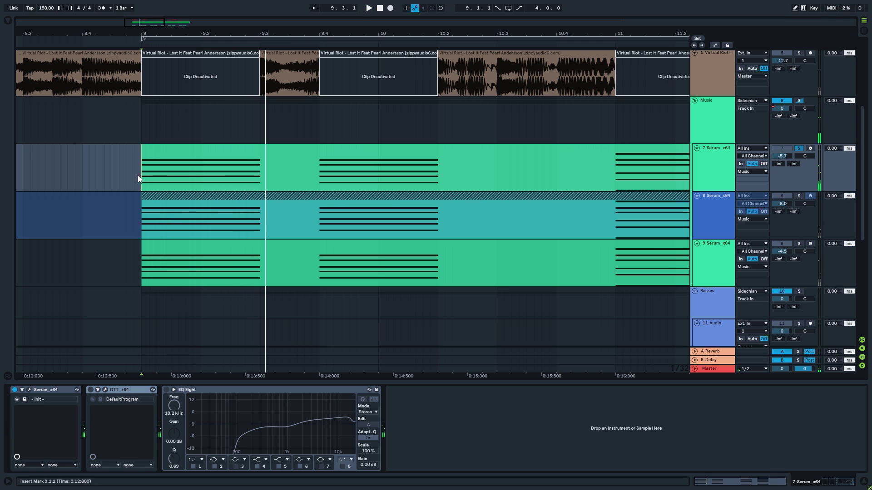
Step: Turn OTT back on, open its window, compare the chord with and without it, and close the window
{"action": "left_click", "coordinate": [119, 391]}
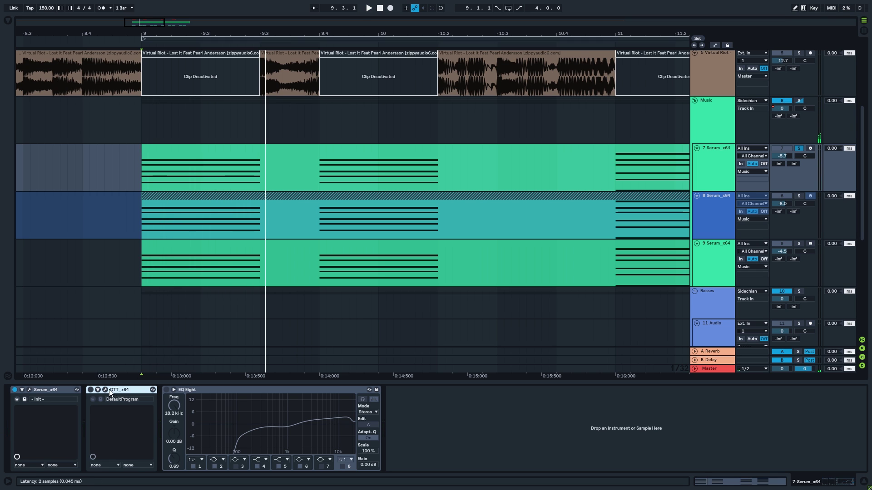
{"action": "left_click", "coordinate": [91, 390]}
{"action": "left_click", "coordinate": [105, 390]}
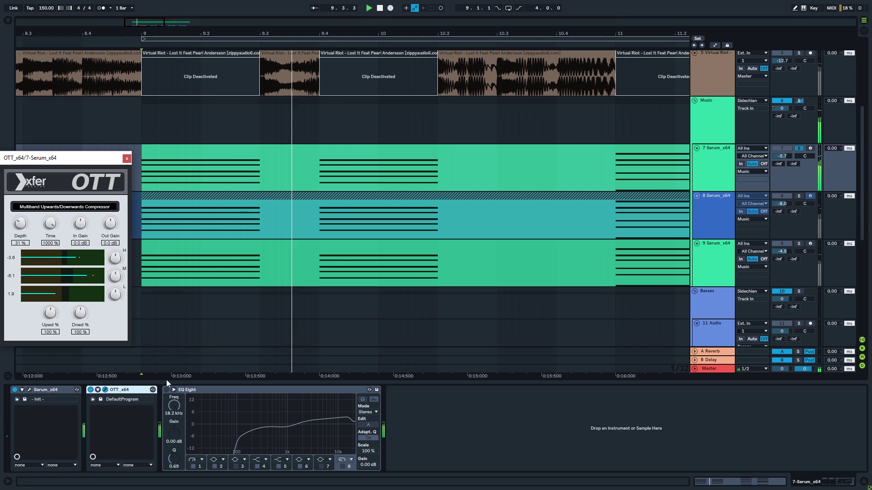
{"action": "left_click", "coordinate": [91, 390]}
{"action": "key", "text": "space"}
{"action": "left_click", "coordinate": [92, 390]}
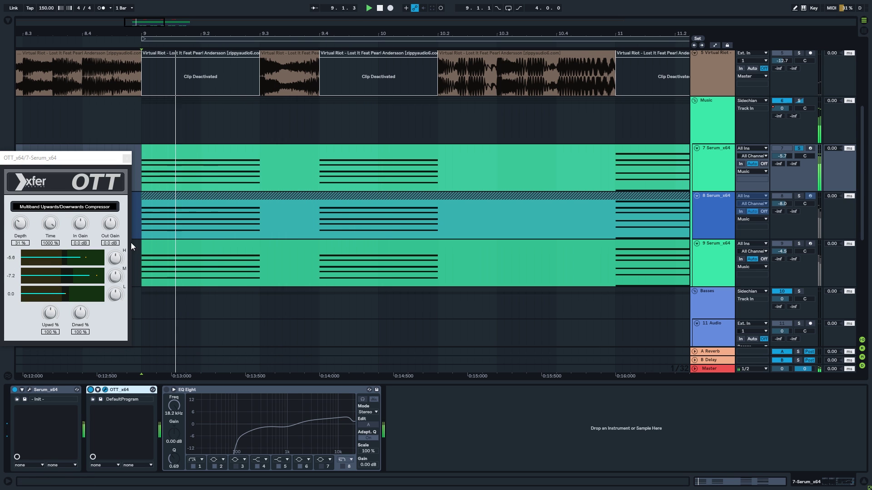
{"action": "key", "text": "space"}
{"action": "left_click", "coordinate": [126, 158]}
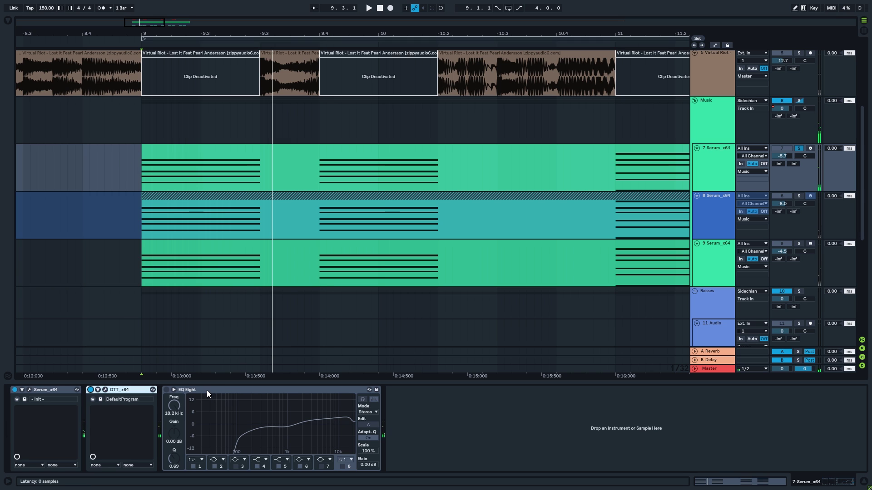
Step: Reactivate EQ Eight on track 7 and play the chords from bar 9
{"action": "left_click", "coordinate": [206, 390]}
{"action": "key", "text": "ctrl+0"}
{"action": "key", "text": "space"}
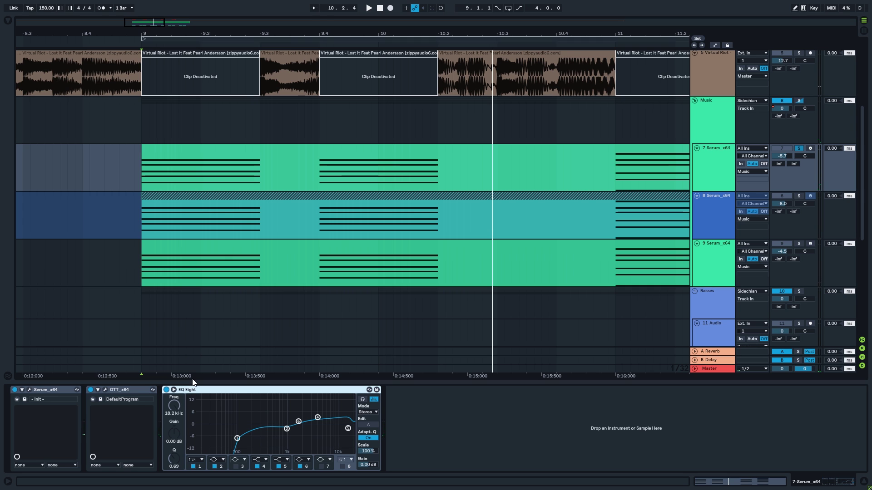
Step: Enlarge and collapse EQ Eight's curve display, and inspect bands 6 and 1 of track 7's EQ
{"action": "double_click", "coordinate": [269, 405]}
{"action": "double_click", "coordinate": [467, 336]}
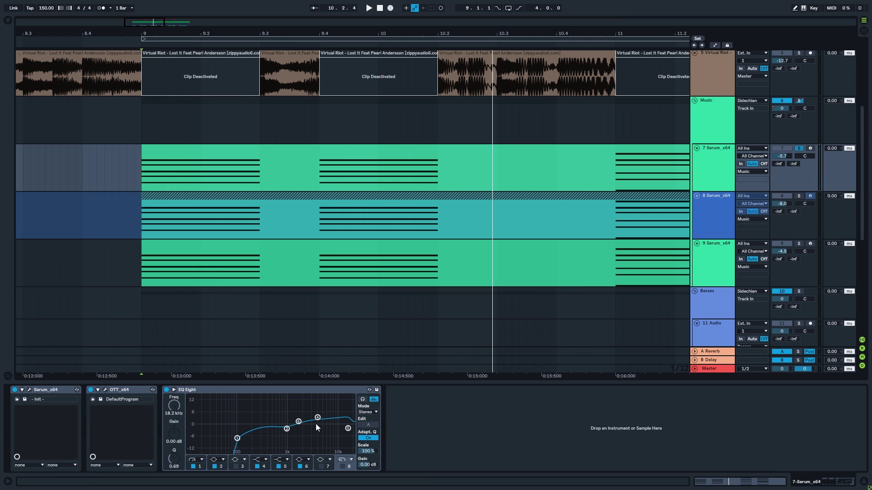
{"action": "left_click", "coordinate": [298, 422]}
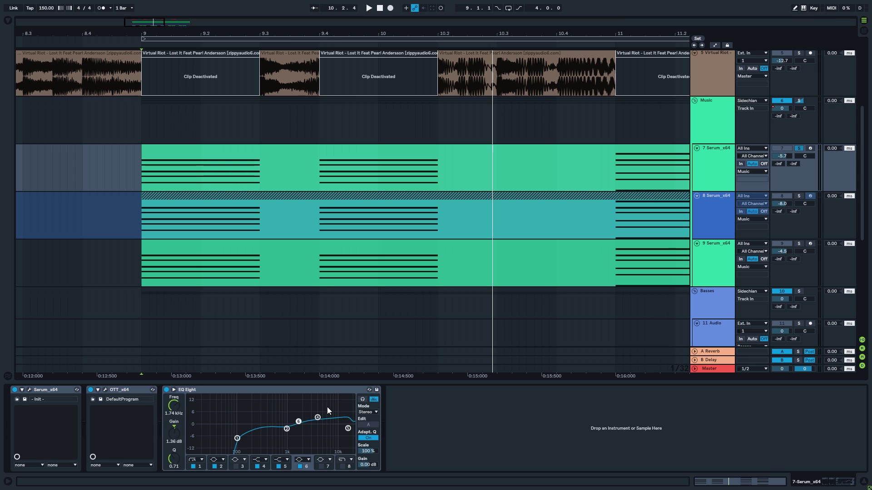
{"action": "left_click", "coordinate": [237, 438]}
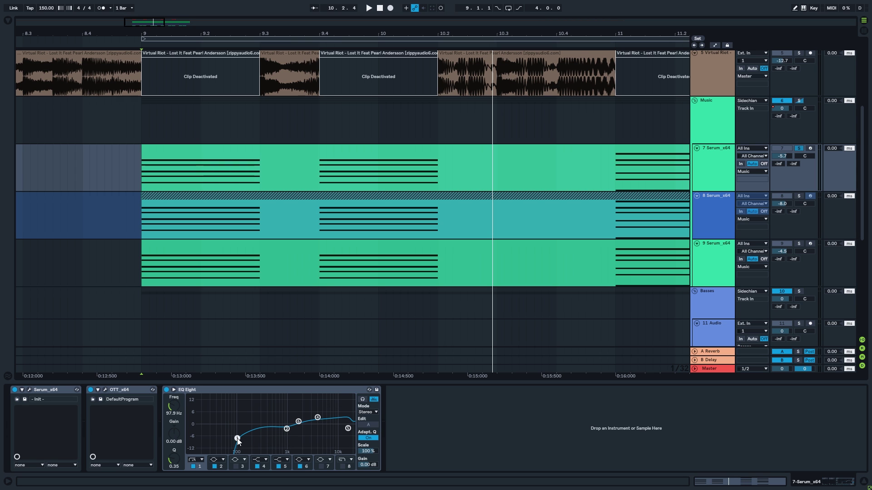
Step: Look over the bass tracks, return the insert marker to 9.1.1 on track 7, and examine EQ Eight's settings in the enlarged display
{"action": "scroll", "coordinate": [393, 215], "scroll_direction": "down", "scroll_amount": 5}
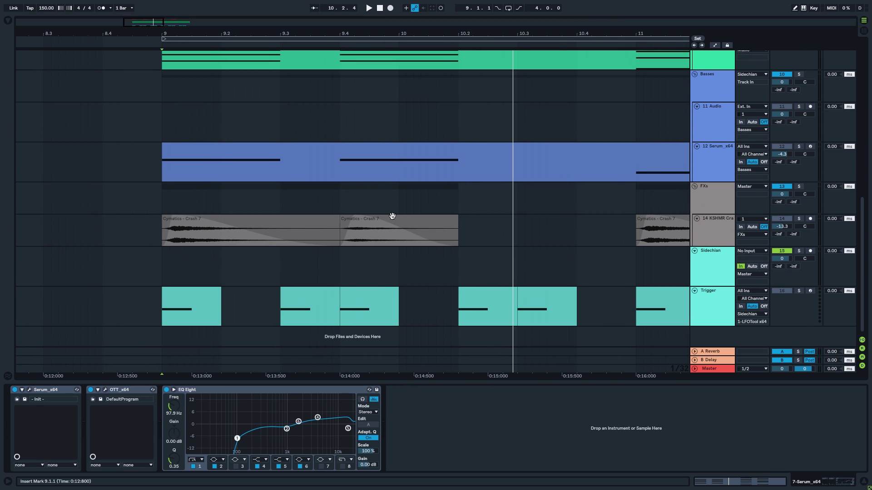
{"action": "left_click", "coordinate": [266, 155]}
{"action": "scroll", "coordinate": [386, 126], "scroll_direction": "up", "scroll_amount": 6}
{"action": "left_click", "coordinate": [155, 167]}
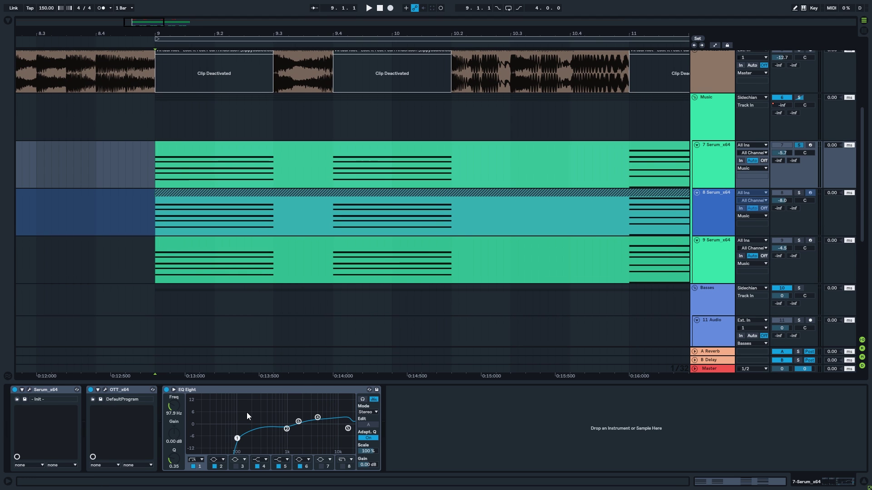
{"action": "scroll", "coordinate": [321, 77], "scroll_direction": "down", "scroll_amount": 5}
{"action": "scroll", "coordinate": [318, 267], "scroll_direction": "up", "scroll_amount": 5}
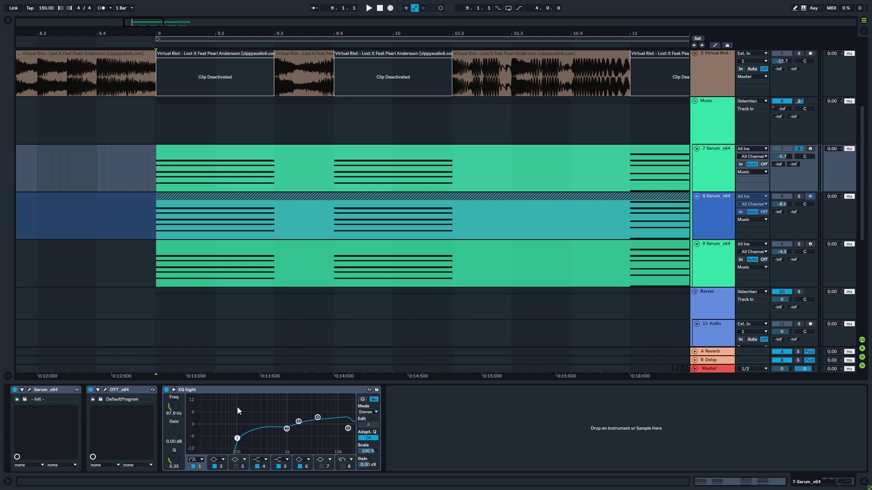
{"action": "double_click", "coordinate": [237, 407]}
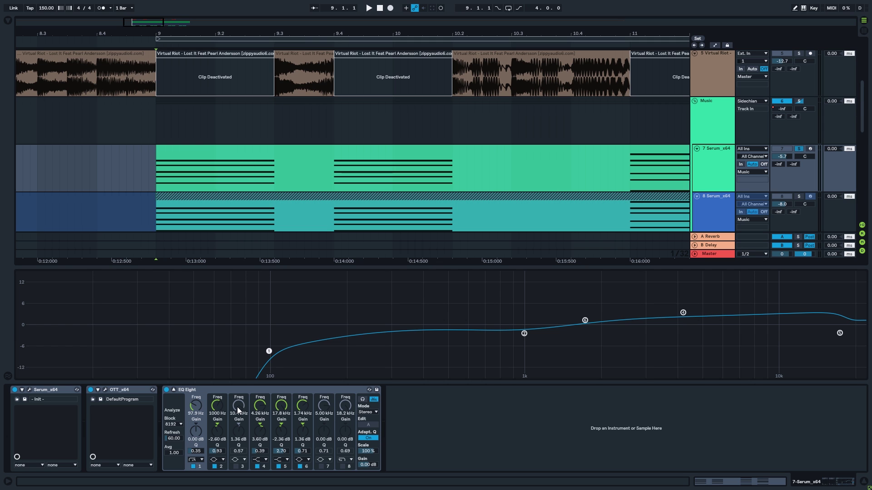
{"action": "double_click", "coordinate": [236, 337]}
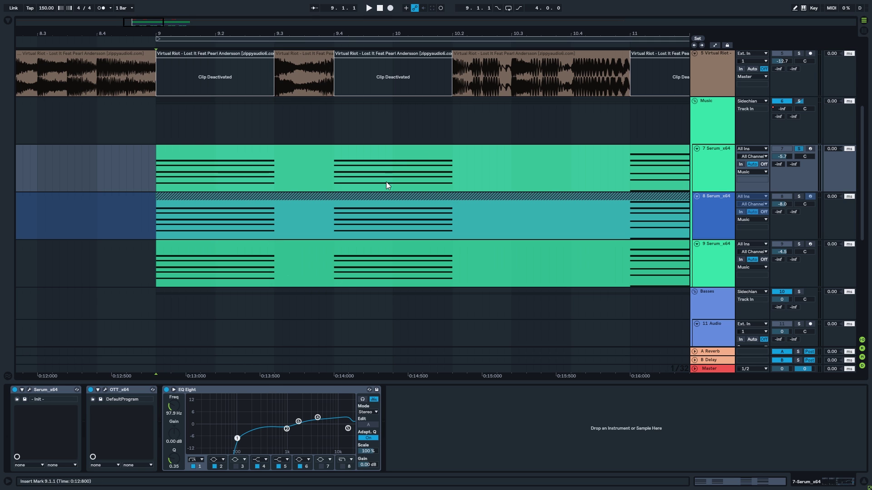
Step: Select Serum track 8, solo it, and play its chords from bar 9
{"action": "left_click", "coordinate": [711, 172]}
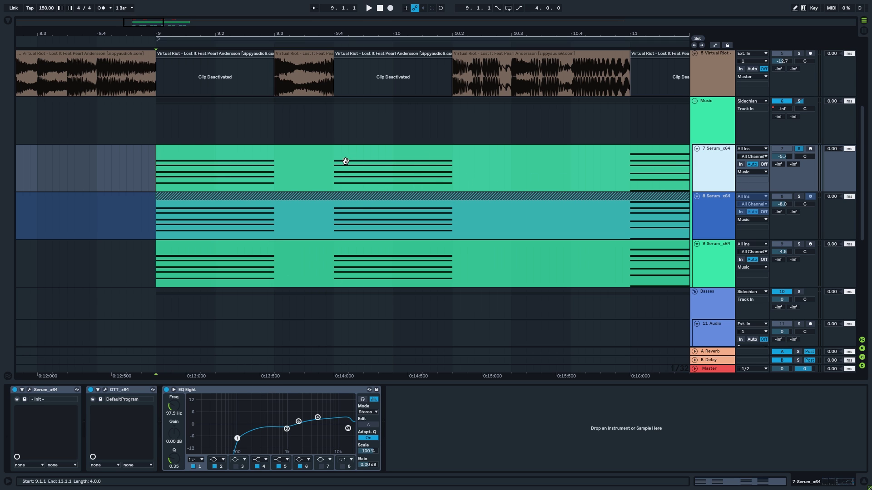
{"action": "scroll", "coordinate": [378, 196], "scroll_direction": "up", "scroll_amount": 1}
{"action": "left_click", "coordinate": [704, 232]}
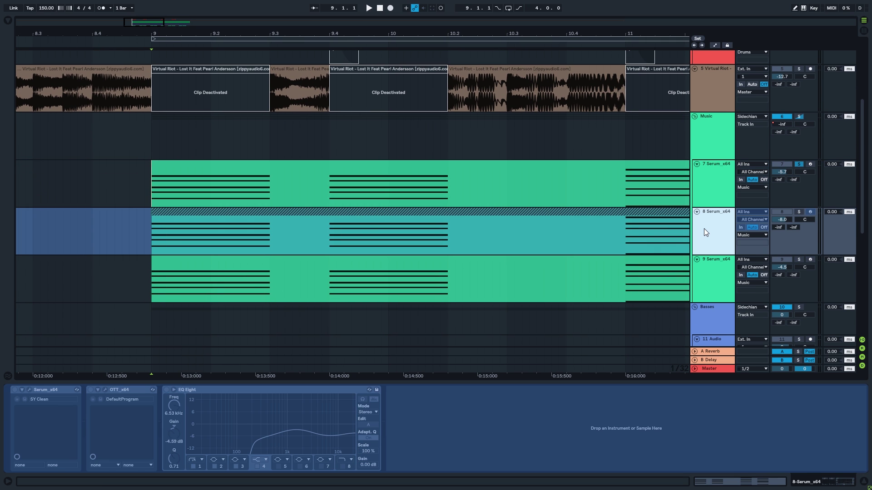
{"action": "left_click", "coordinate": [799, 212]}
{"action": "key", "text": "space"}
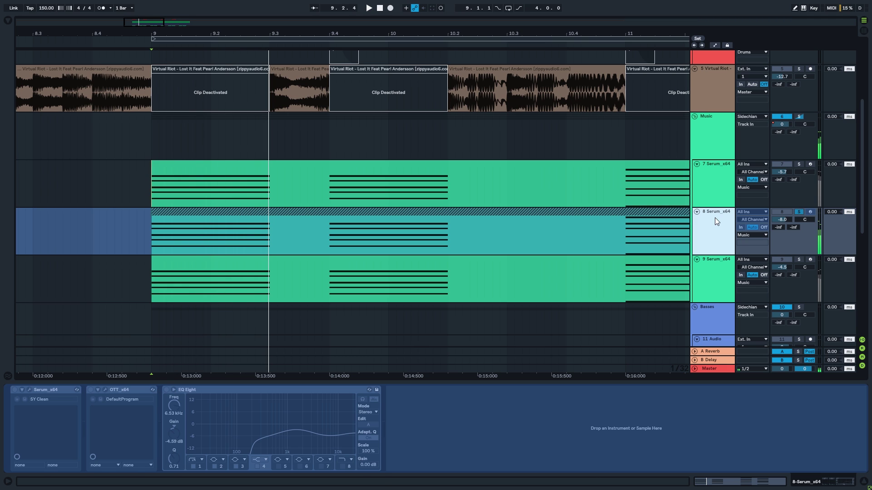
Step: Solo Serum track 7 again and play its chords from bar 9 for comparison
{"action": "left_click", "coordinate": [718, 195]}
{"action": "left_click", "coordinate": [798, 164]}
{"action": "left_click", "coordinate": [143, 179]}
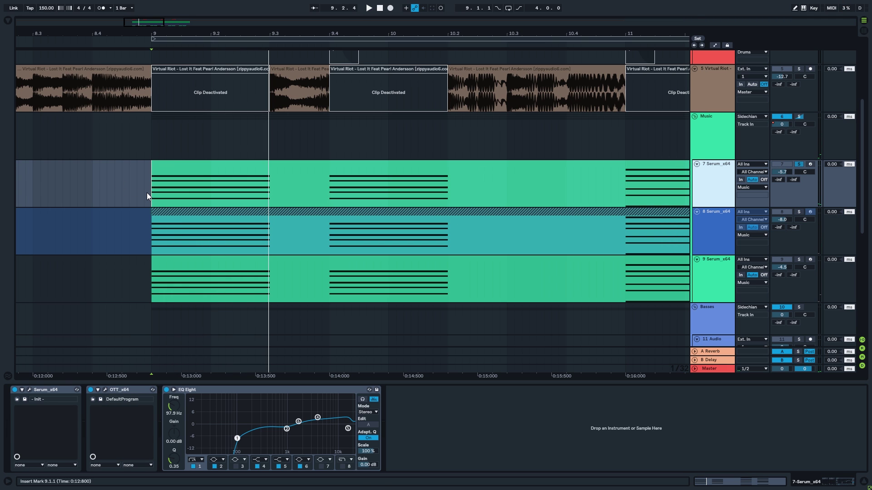
{"action": "key", "text": "space"}
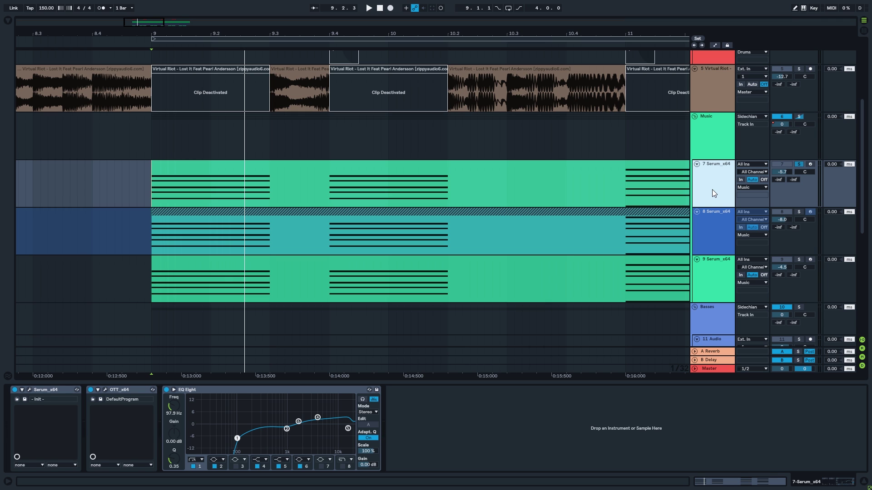
{"action": "key", "text": "space"}
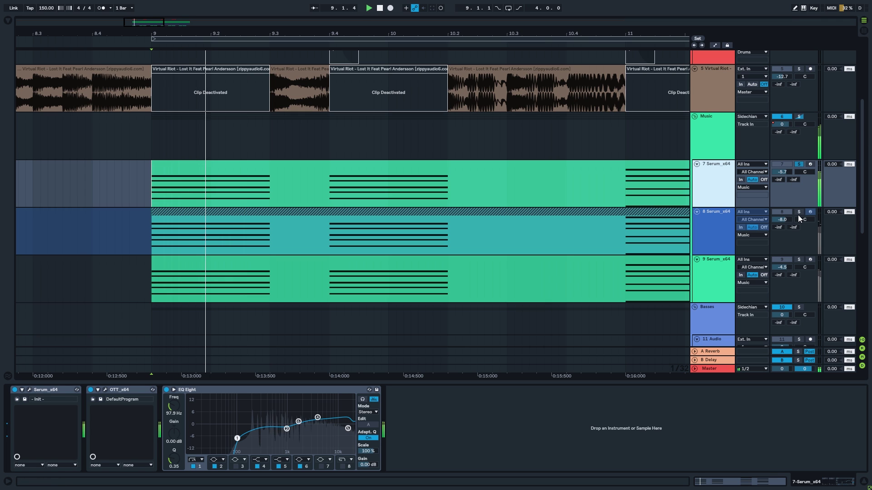
Step: Switch the solo to track 8, replay its chord from bar 9, and switch the solo back to track 7
{"action": "left_click", "coordinate": [798, 212]}
{"action": "key", "text": "space"}
{"action": "key", "text": "space"}
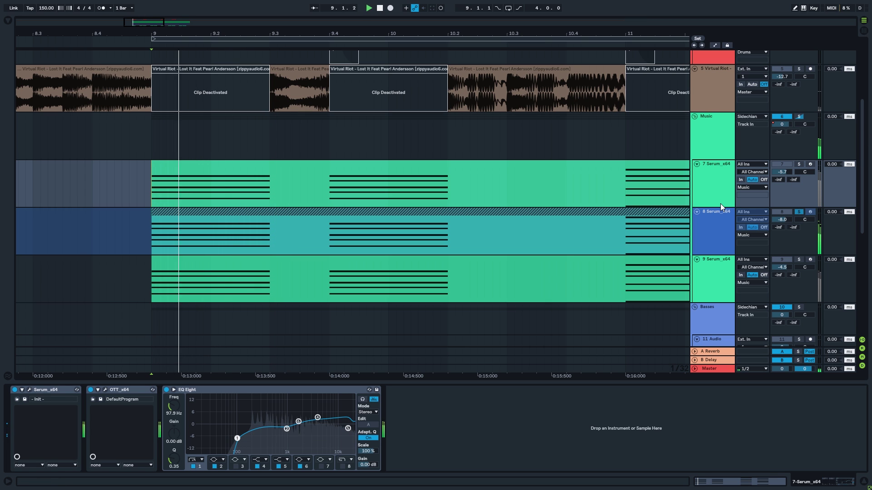
{"action": "left_click", "coordinate": [799, 165]}
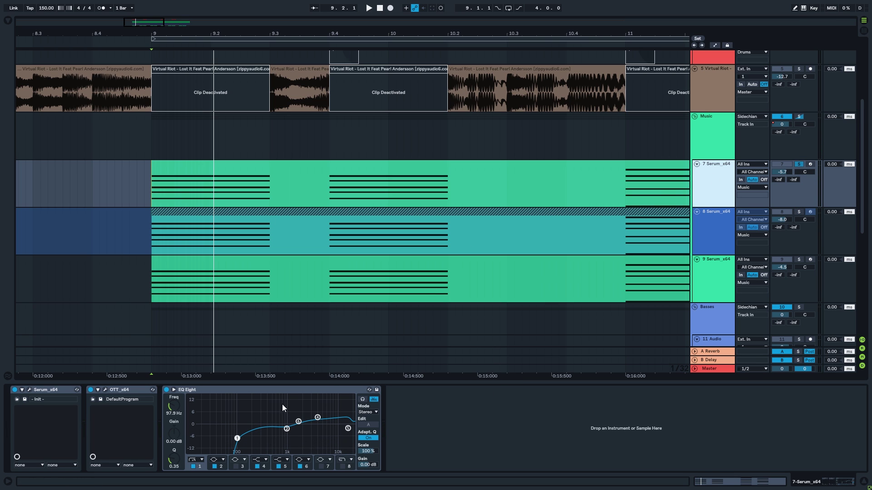
Step: Select track 8 and compare it with track 7 by alternating their solos, ending with track 8 soloed
{"action": "left_click", "coordinate": [707, 224]}
{"action": "right_click", "coordinate": [716, 221]}
{"action": "left_click", "coordinate": [720, 220]}
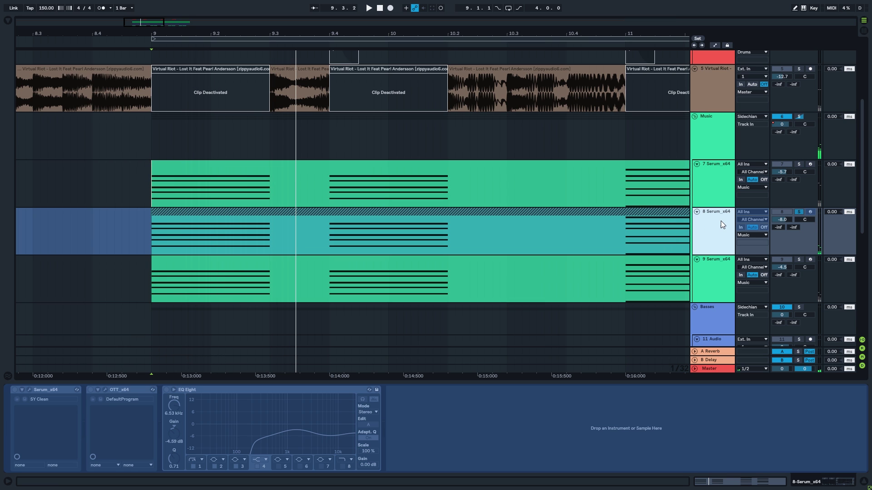
{"action": "left_click", "coordinate": [800, 165]}
{"action": "left_click", "coordinate": [799, 213], "text": "ctrl"}
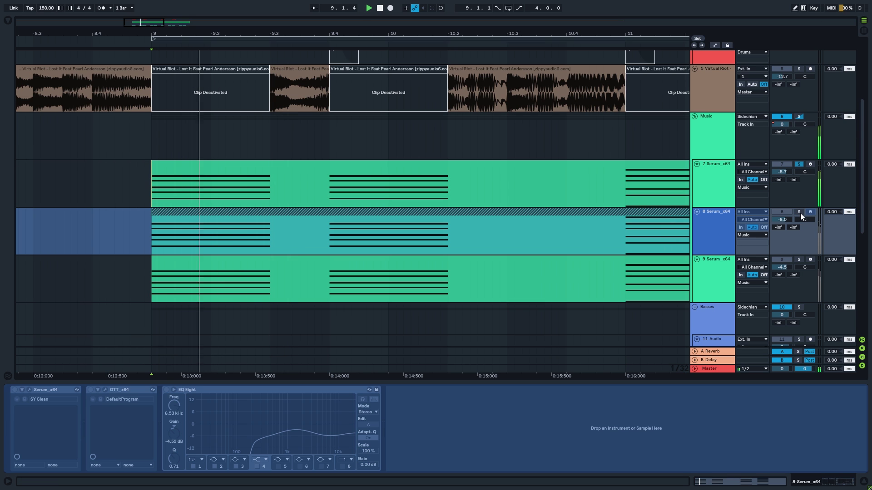
{"action": "left_click", "coordinate": [799, 212]}
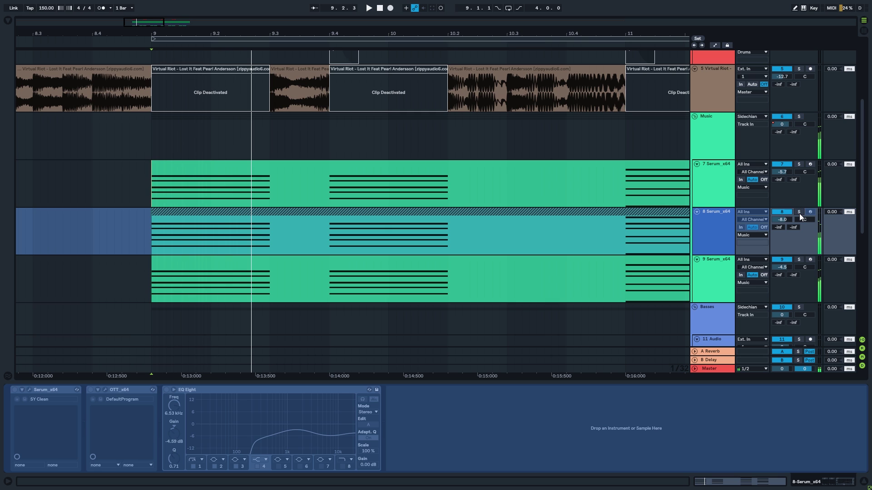
Step: Unfreeze Serum track 8 and open its Serum plug-in window
{"action": "right_click", "coordinate": [721, 220]}
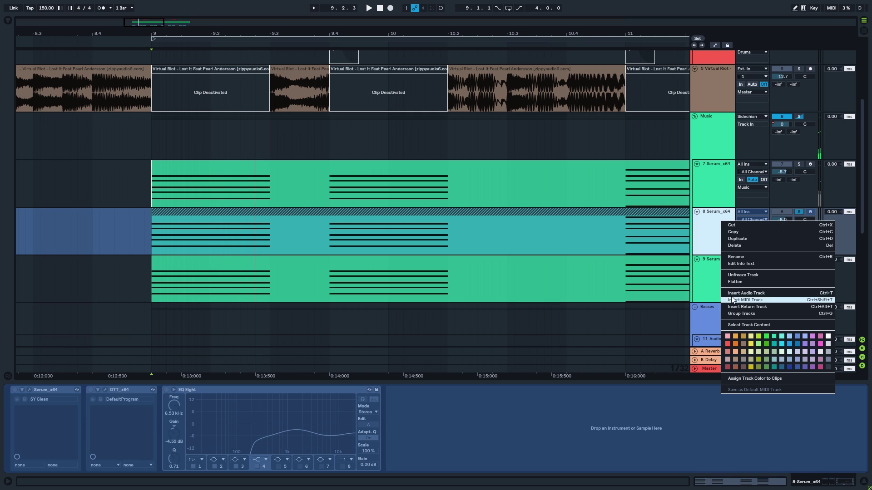
{"action": "left_click", "coordinate": [741, 273]}
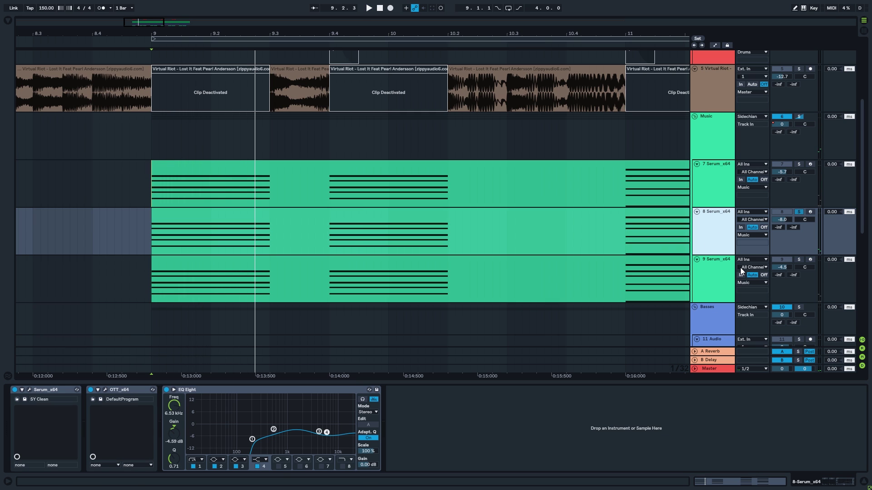
{"action": "left_click", "coordinate": [29, 390]}
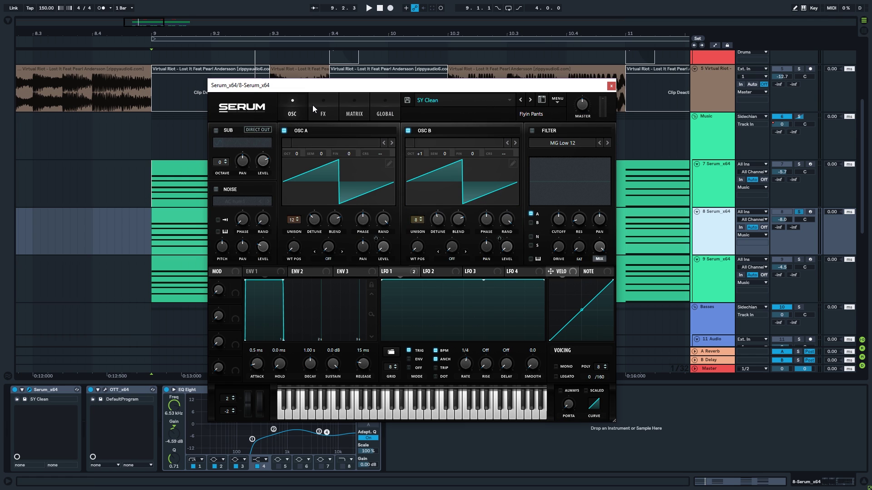
Step: Examine track 8's Serum patch: its effects rack, both oscillators and the LFO 1 modulation of their levels
{"action": "left_click", "coordinate": [312, 106]}
{"action": "left_click_drag", "start_coordinate": [609, 140], "coordinate": [623, 124]}
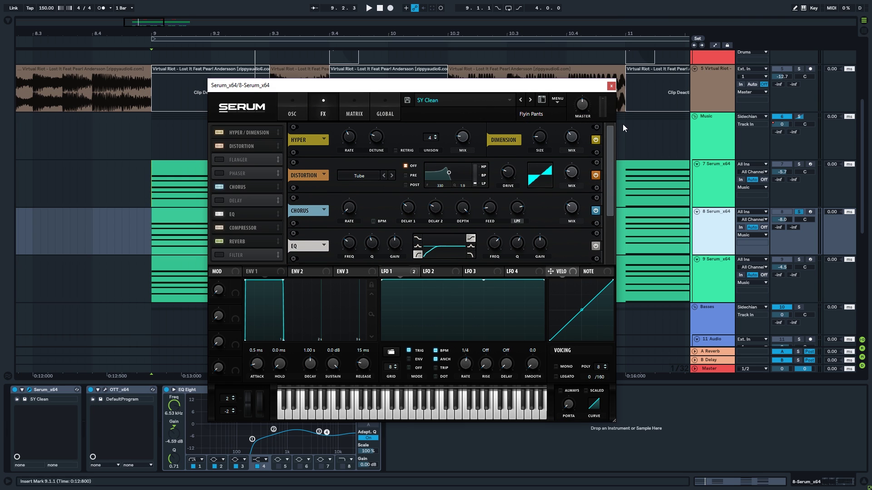
{"action": "left_click", "coordinate": [297, 109]}
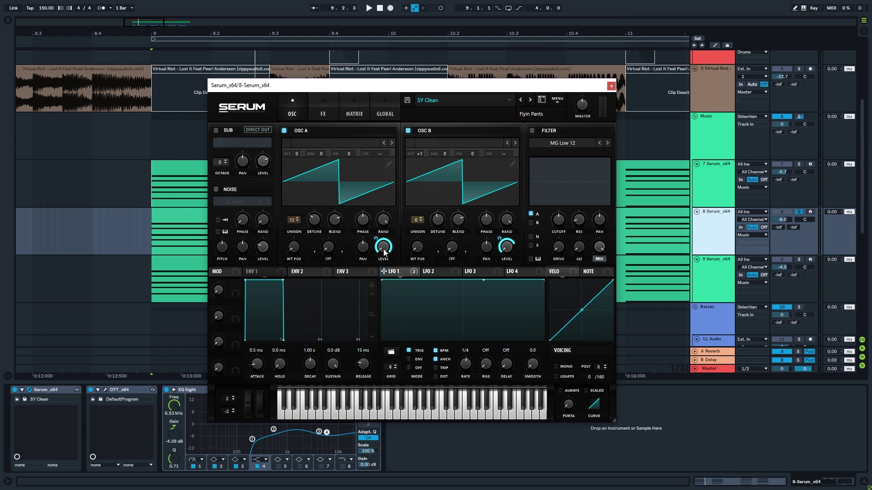
{"action": "left_click_drag", "start_coordinate": [382, 250], "coordinate": [377, 273]}
{"action": "left_click", "coordinate": [321, 114]}
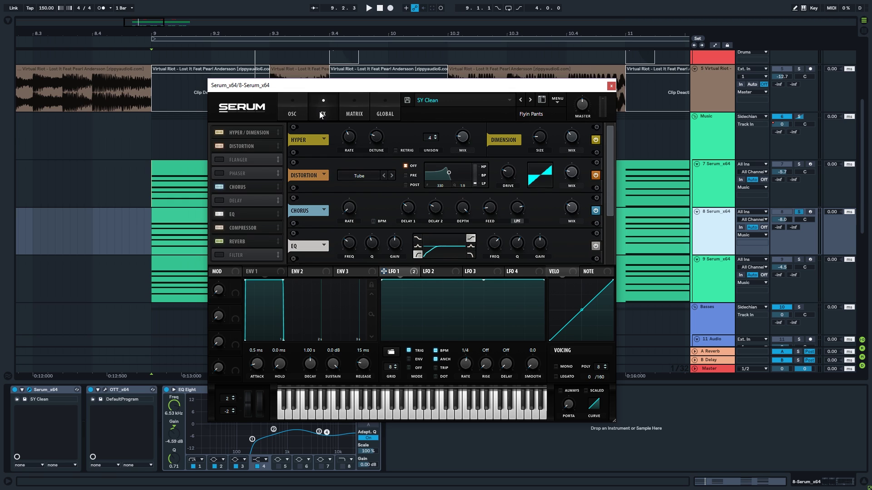
{"action": "left_click", "coordinate": [289, 112]}
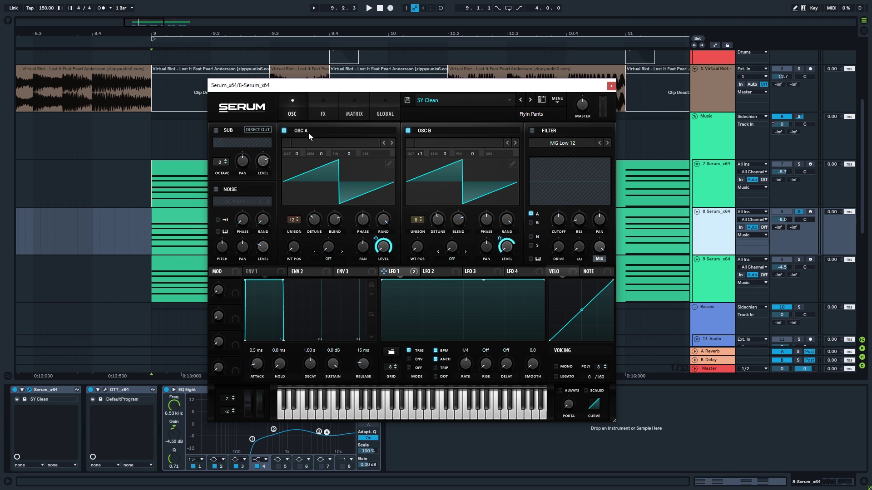
{"action": "left_click", "coordinate": [333, 107]}
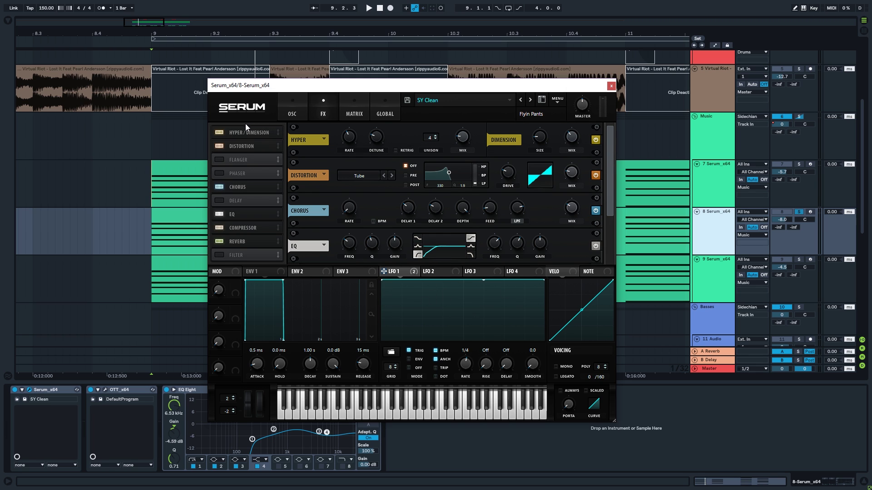
{"action": "left_click_drag", "start_coordinate": [300, 85], "coordinate": [280, 79]}
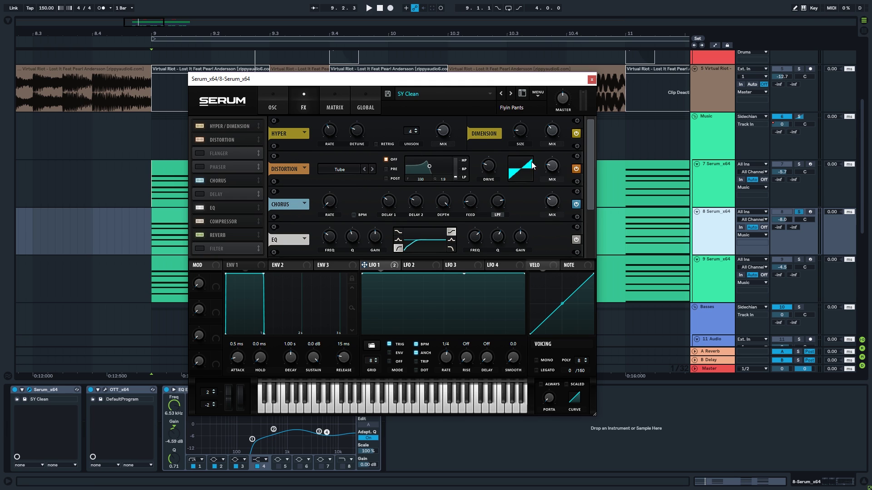
Step: Play track 8's chord with Serum's distortion bypassed and with it re-enabled to compare the two
{"action": "left_click", "coordinate": [578, 169]}
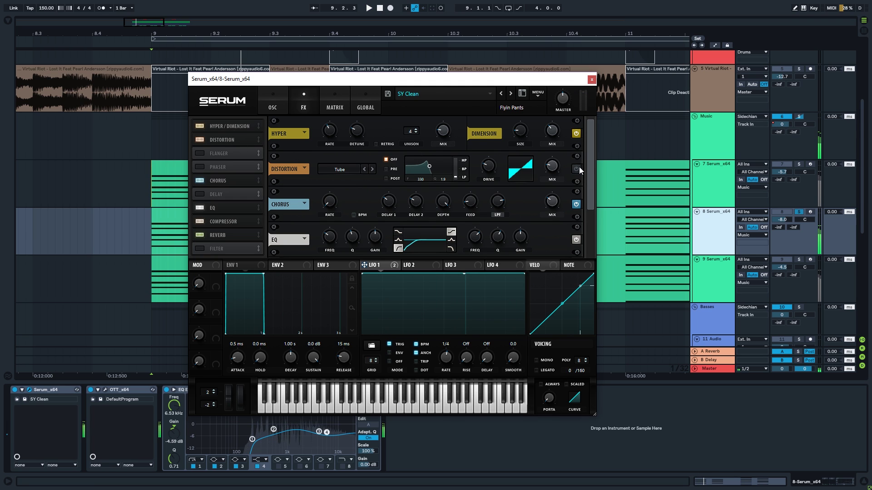
{"action": "left_click", "coordinate": [577, 169]}
{"action": "key", "text": "space"}
{"action": "key", "text": "space"}
Step: Look through the rest of Serum's effects and compare track 8's chord with the chorus bypassed and re-enabled
{"action": "left_click_drag", "start_coordinate": [590, 164], "coordinate": [577, 251]}
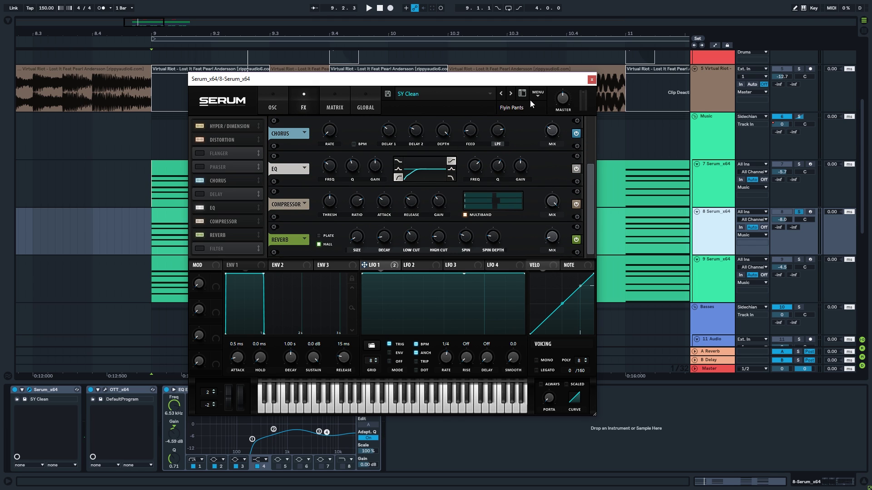
{"action": "left_click_drag", "start_coordinate": [588, 178], "coordinate": [590, 165]}
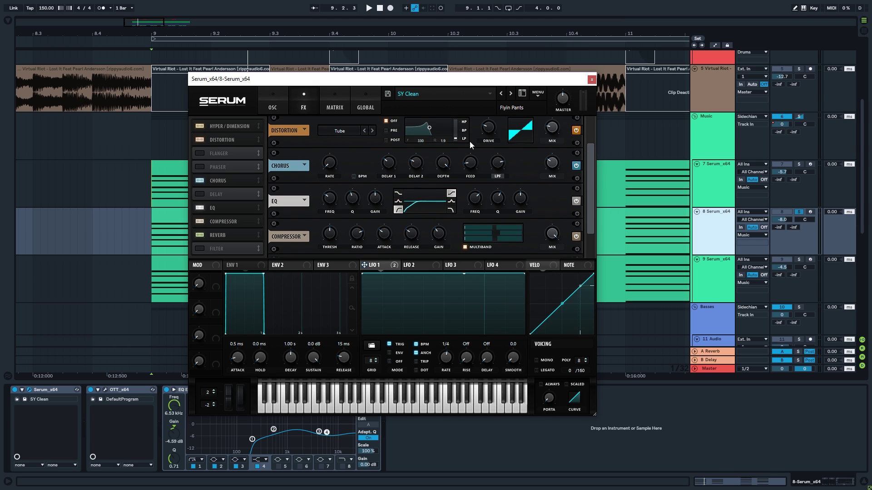
{"action": "key", "text": "space"}
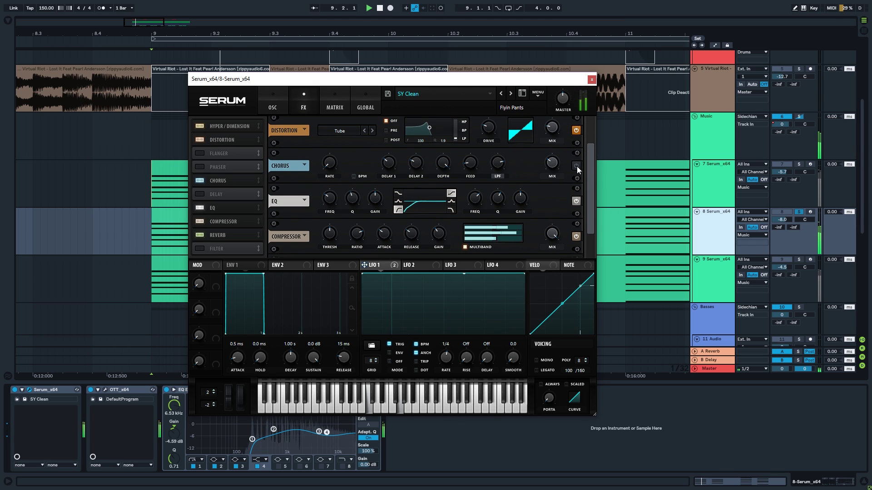
{"action": "key", "text": "space"}
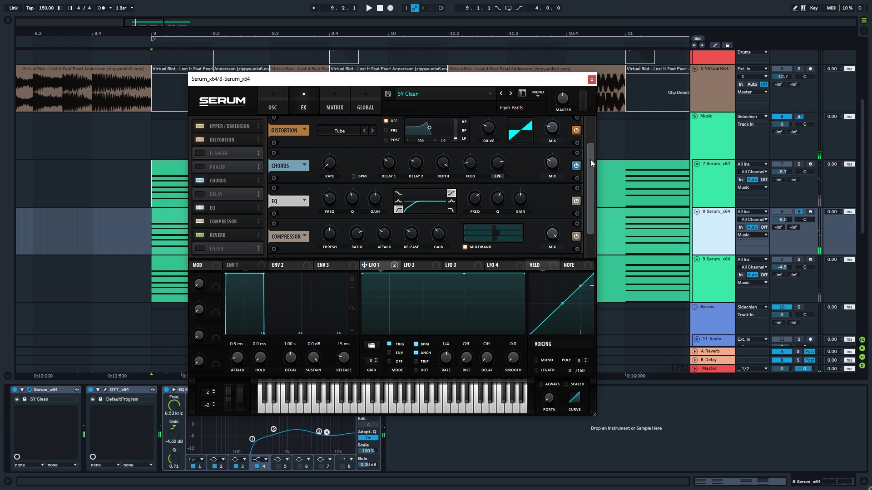
Step: Compare the chord with Serum's compressor bypassed and re-enabled, and close the Serum window from its oscillator page
{"action": "left_click_drag", "start_coordinate": [591, 159], "coordinate": [585, 188]}
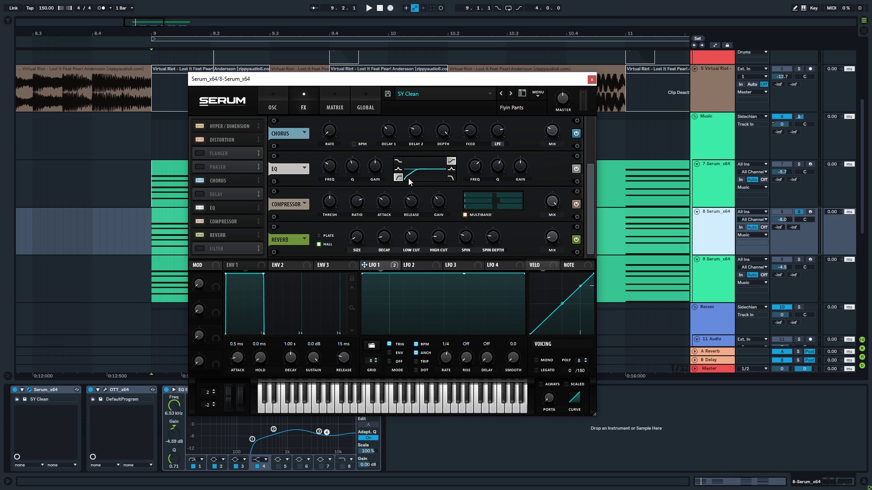
{"action": "key", "text": "space"}
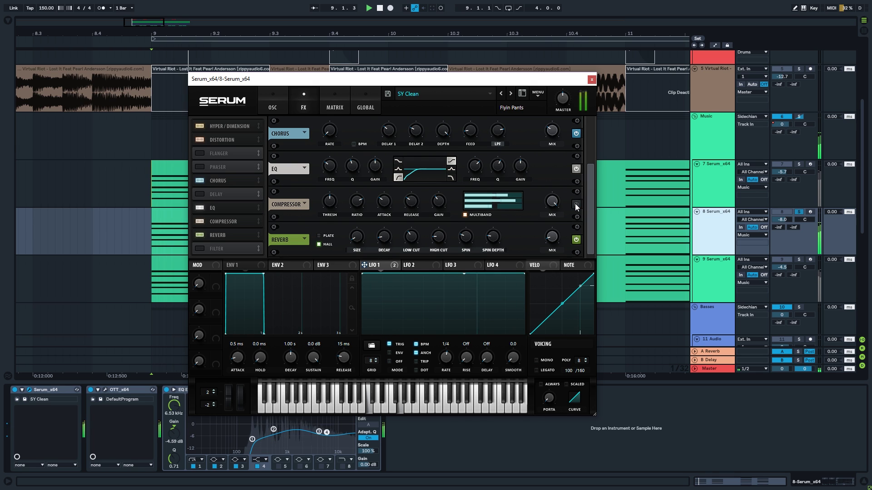
{"action": "key", "text": "space"}
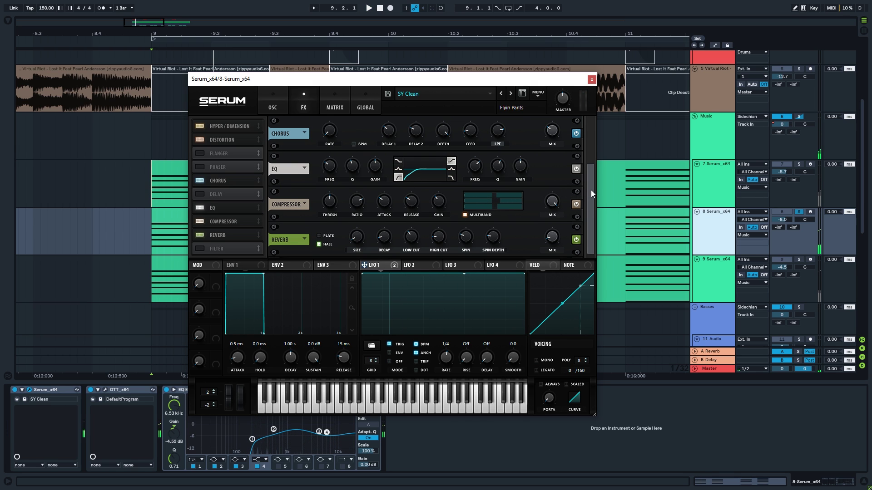
{"action": "left_click", "coordinate": [273, 107]}
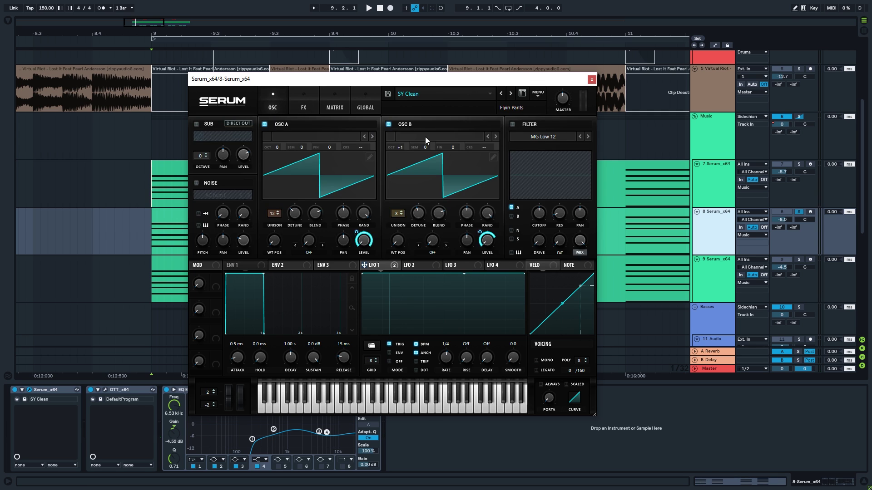
{"action": "left_click", "coordinate": [591, 79]}
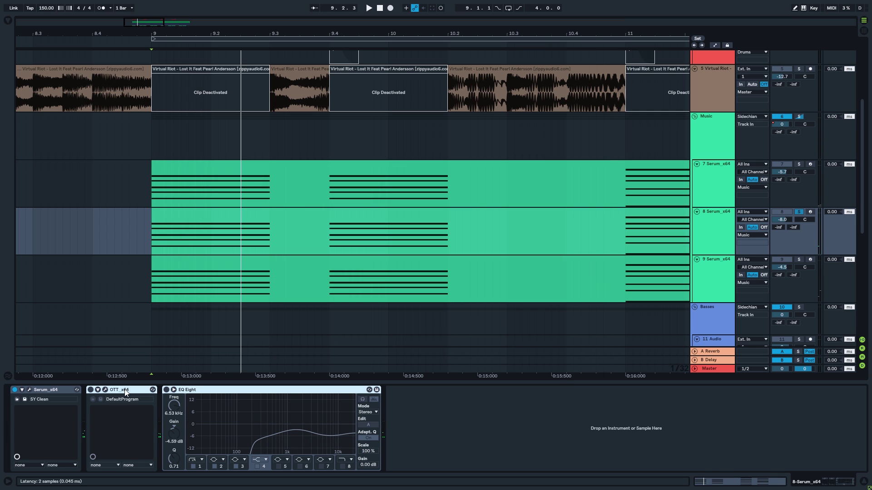
Step: Play track 8's chord while switching OTT and EQ Eight together between active and bypassed
{"action": "key", "text": "space"}
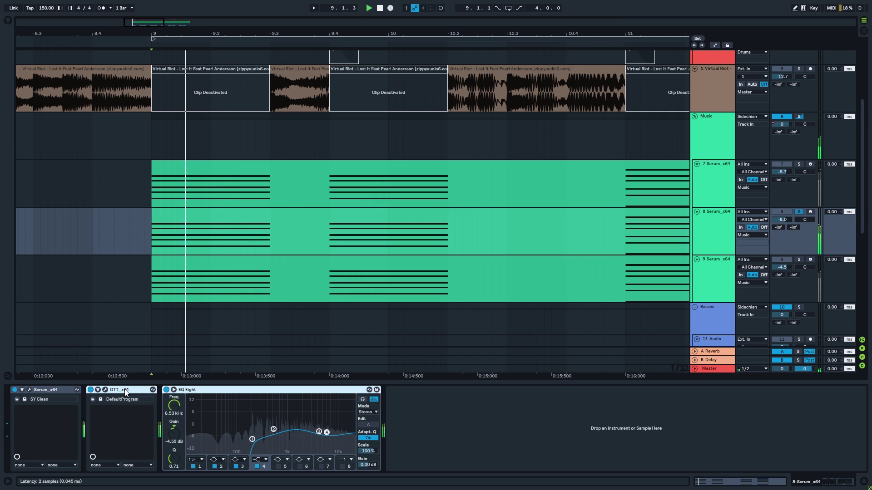
{"action": "key", "text": "0"}
{"action": "key", "text": "space"}
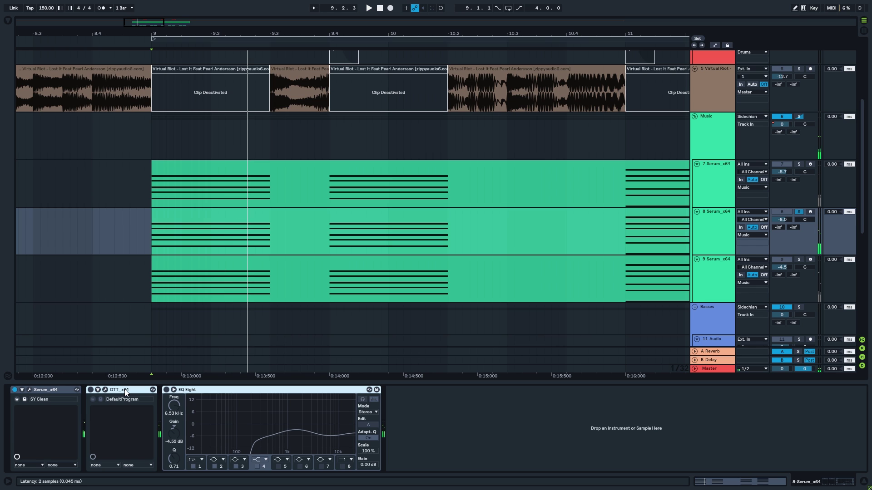
Step: Play track 8 from bar 9, toggling OTT and re-enabling EQ Eight after it, and undo a trial move of EQ band 2
{"action": "left_click", "coordinate": [126, 392]}
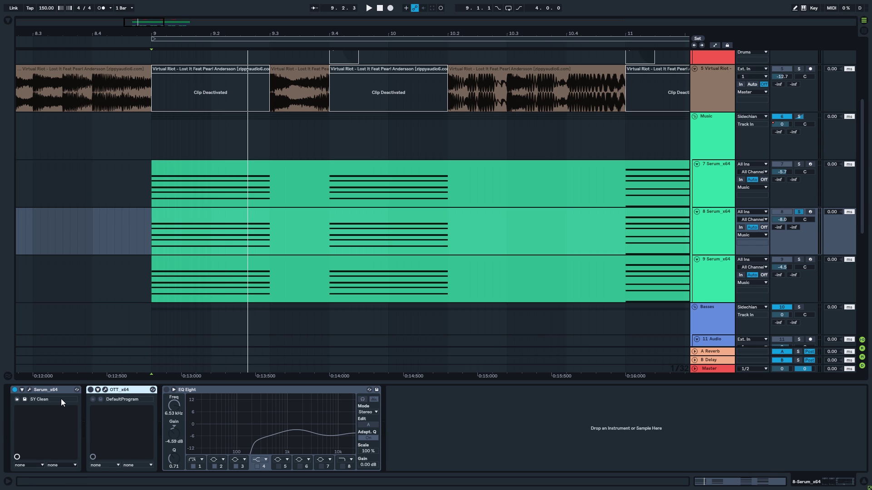
{"action": "left_click", "coordinate": [150, 241]}
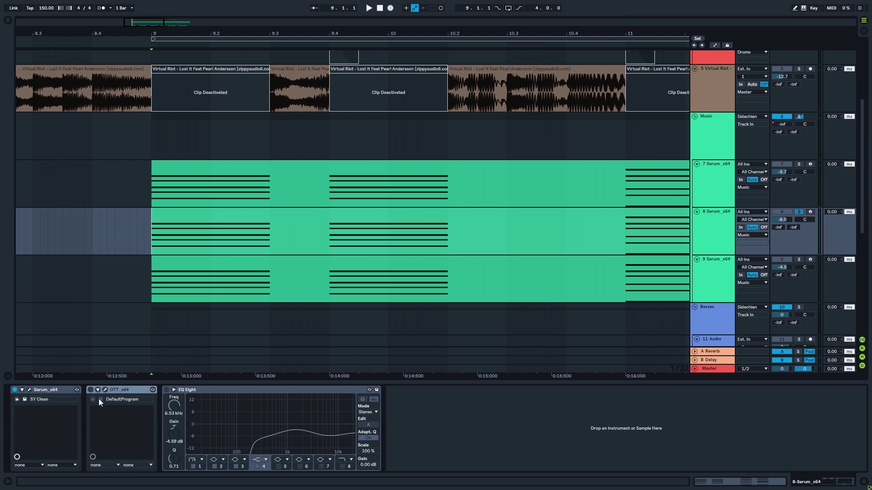
{"action": "left_click", "coordinate": [117, 390]}
{"action": "key", "text": "space"}
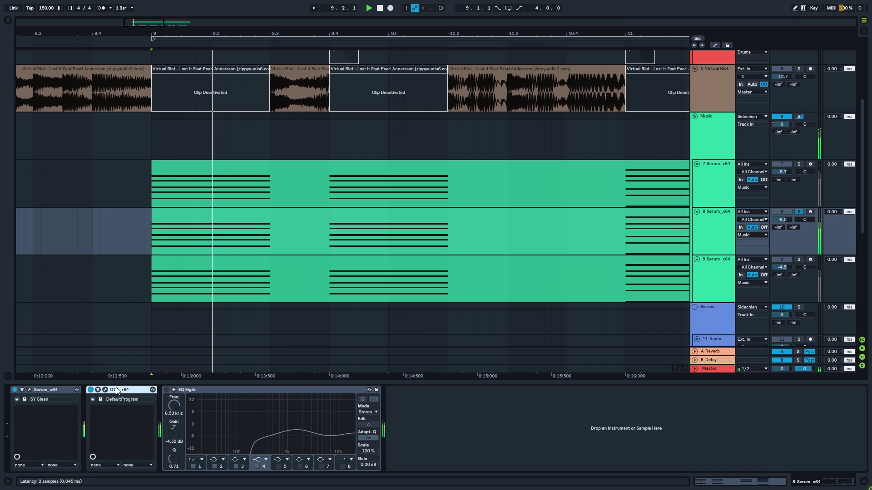
{"action": "left_click", "coordinate": [90, 390]}
{"action": "left_click", "coordinate": [90, 390]}
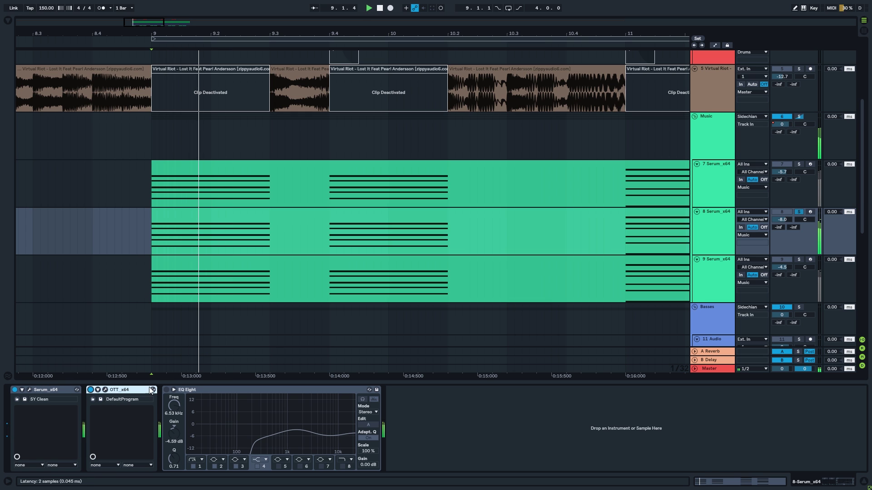
{"action": "left_click", "coordinate": [165, 390]}
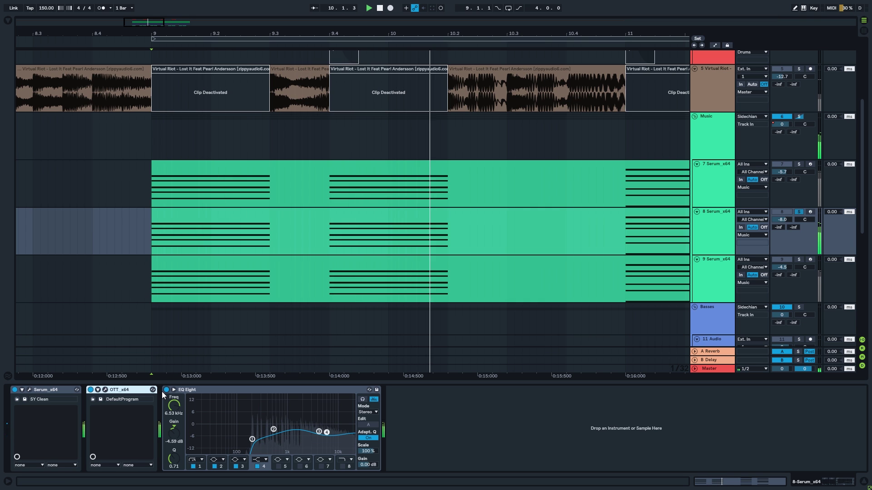
{"action": "key", "text": "space"}
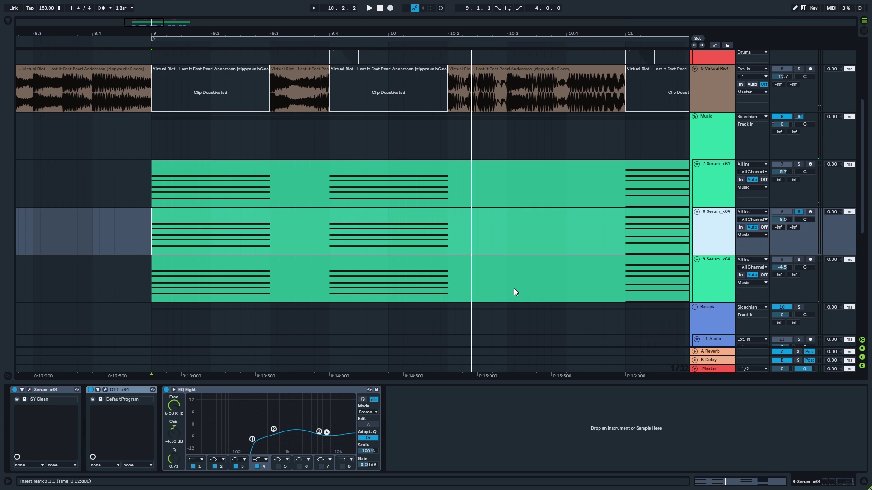
{"action": "left_click_drag", "start_coordinate": [273, 429], "coordinate": [295, 411]}
{"action": "key", "text": "ctrl+z"}
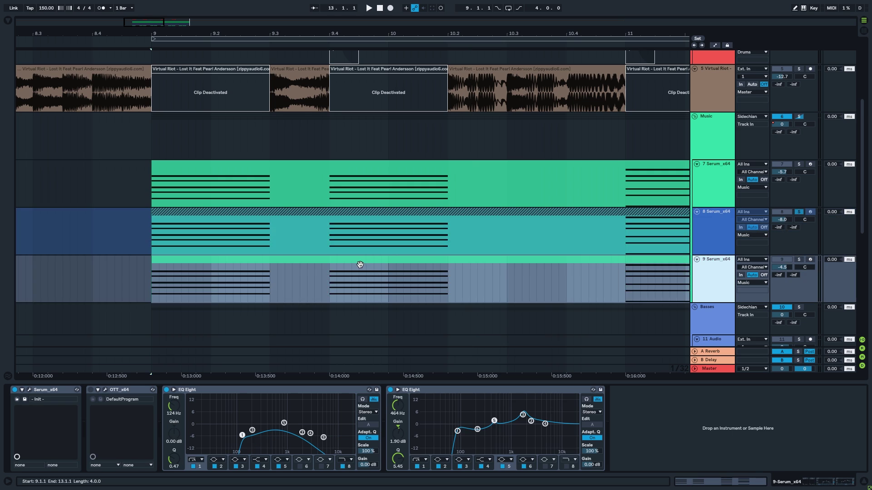
Step: Freeze track 8, solo Serum track 9 and play its chords from bar 9
{"action": "left_click_drag", "start_coordinate": [360, 263], "coordinate": [382, 237]}
{"action": "left_click", "coordinate": [503, 237]}
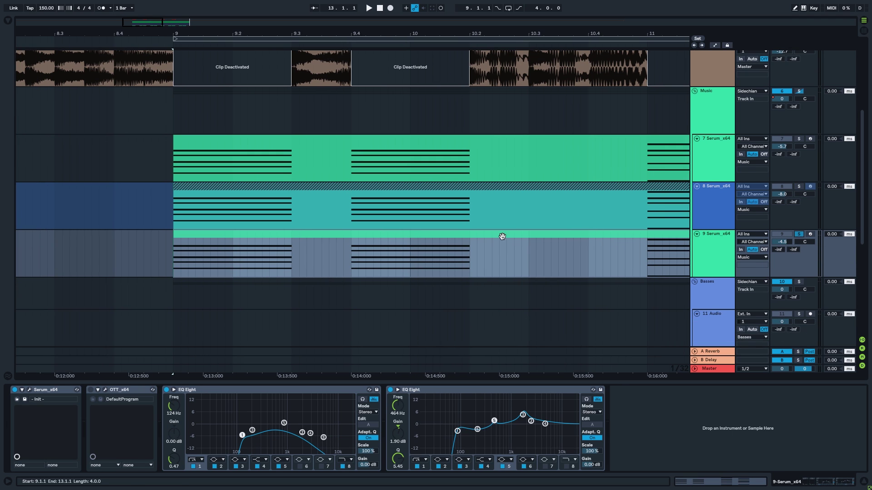
{"action": "left_click", "coordinate": [171, 257]}
{"action": "key", "text": "space"}
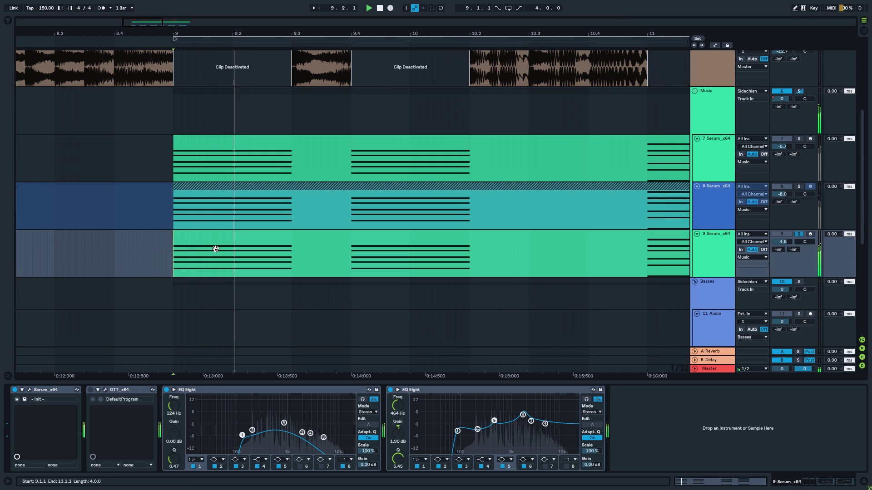
{"action": "key", "text": "space"}
Step: Open track 9's Serum window, examine oscillator A's Basic Mini wavetable in its 3D and 2D views, and close the window
{"action": "key", "text": "ctrl+alt+p"}
{"action": "left_click_drag", "start_coordinate": [256, 103], "coordinate": [466, 59]}
{"action": "left_click", "coordinate": [364, 155]}
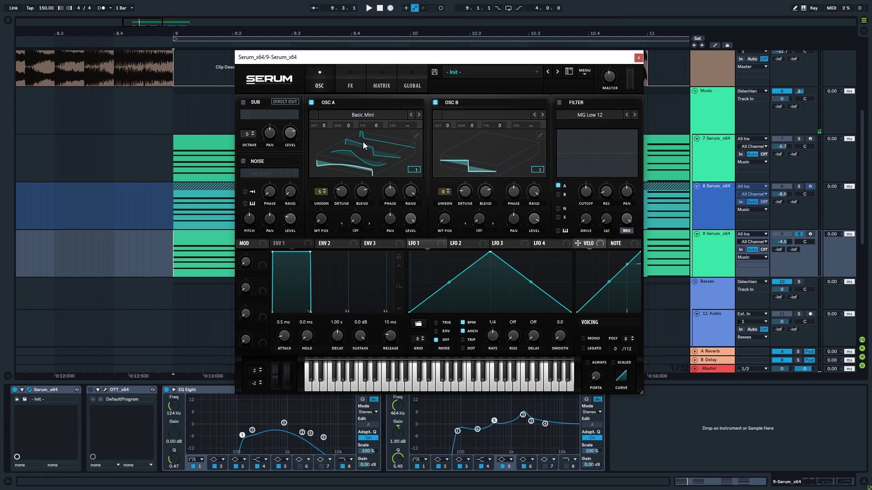
{"action": "left_click", "coordinate": [364, 145]}
{"action": "left_click_drag", "start_coordinate": [389, 58], "coordinate": [382, 76]}
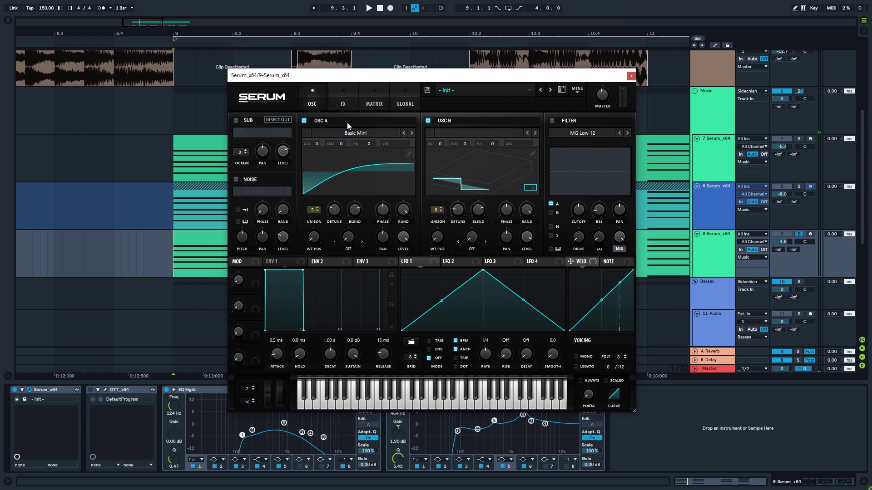
{"action": "left_click", "coordinate": [355, 148]}
{"action": "left_click", "coordinate": [353, 177]}
{"action": "left_click", "coordinate": [329, 92]}
{"action": "left_click", "coordinate": [312, 97]}
{"action": "left_click", "coordinate": [631, 76]}
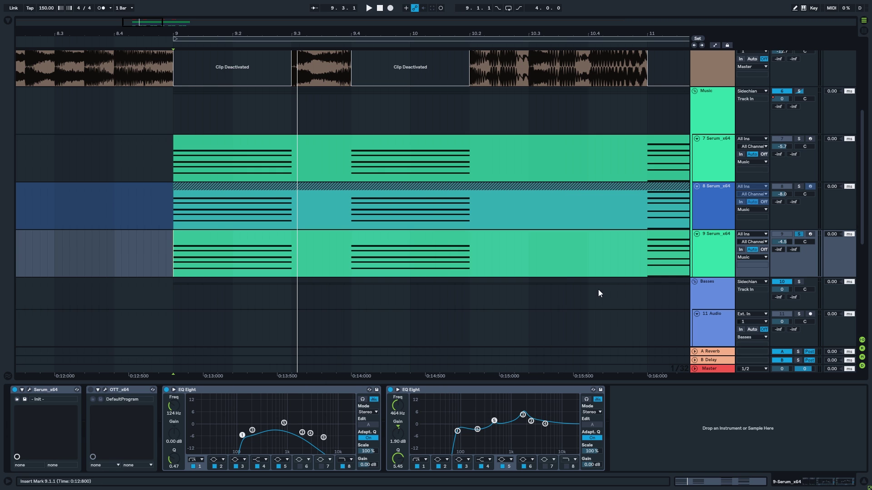
Step: Compare track 9's chord with both EQ Eight devices bypassed and re-enabled
{"action": "left_click", "coordinate": [309, 393]}
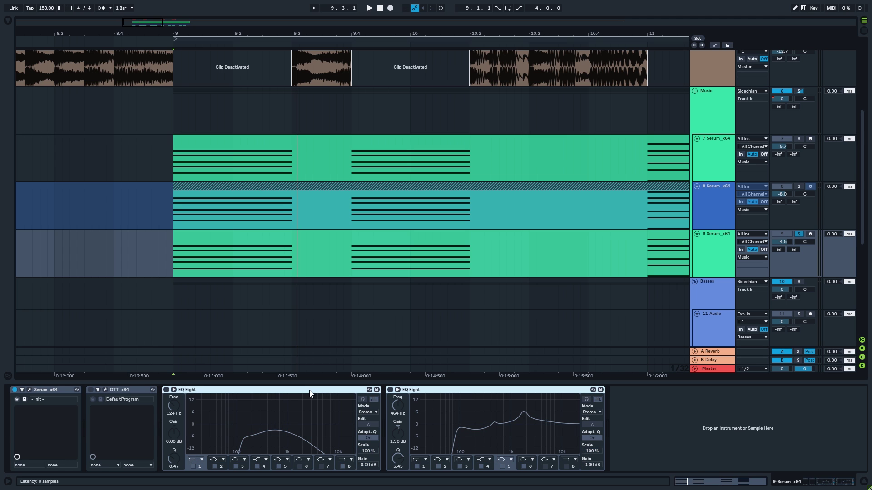
{"action": "key", "text": "space"}
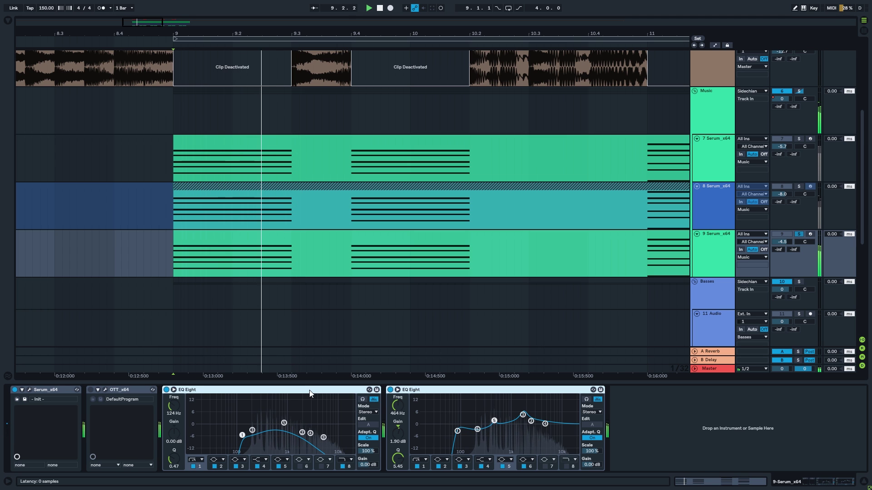
{"action": "key", "text": "space"}
Step: Examine the low and mid bands of track 9's first EQ Eight, and take track 9 out of solo
{"action": "left_click", "coordinate": [712, 251]}
{"action": "left_click", "coordinate": [667, 424]}
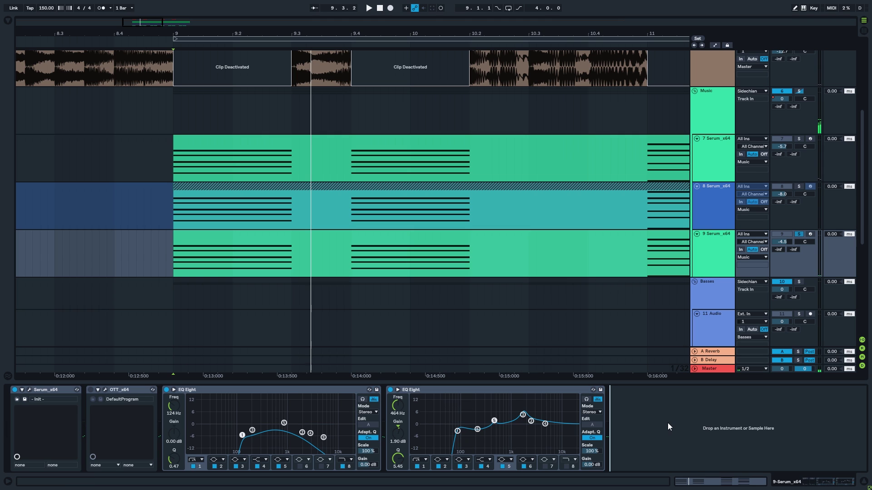
{"action": "left_click", "coordinate": [253, 430]}
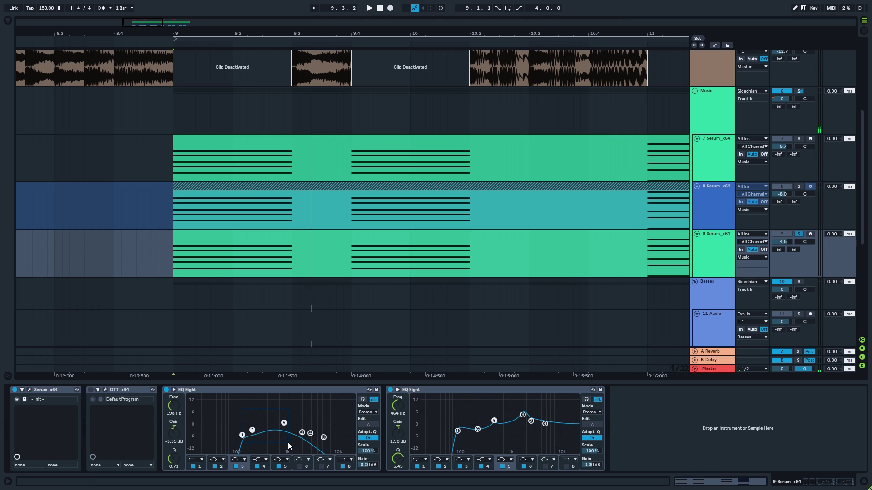
{"action": "left_click_drag", "start_coordinate": [289, 440], "coordinate": [290, 439]}
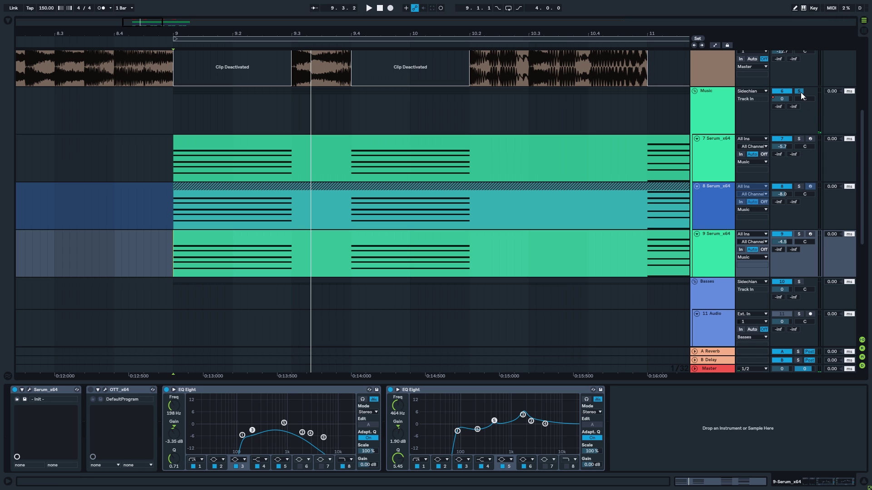
Step: Play the soloed Music group's layered chords from bar 9 and bring up the group's effect chain
{"action": "key", "text": "space"}
{"action": "left_click_drag", "start_coordinate": [275, 174], "coordinate": [271, 195]}
{"action": "left_click", "coordinate": [173, 143]}
{"action": "key", "text": "space"}
{"action": "left_click_drag", "start_coordinate": [447, 186], "coordinate": [415, 194]}
{"action": "left_click", "coordinate": [730, 144]}
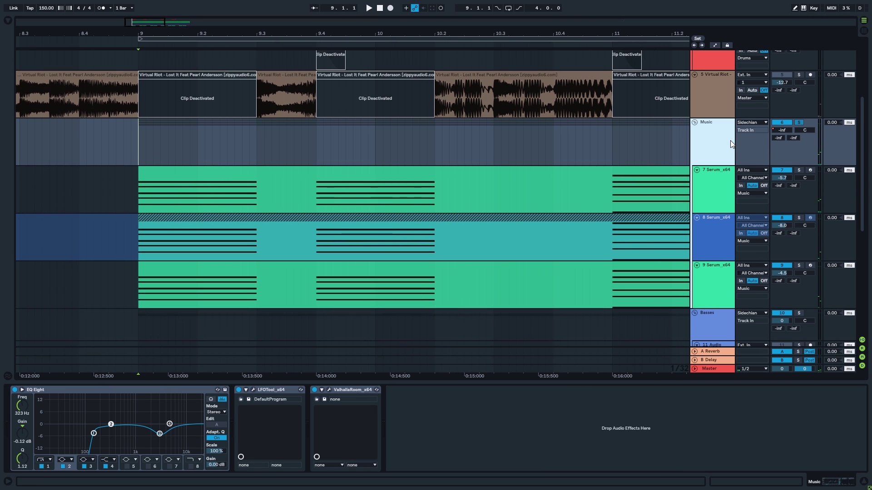
Step: Bypass EQ Eight, LFOTool and ValhallaRoom on the Music group and play the chords dry
{"action": "left_click", "coordinate": [157, 390]}
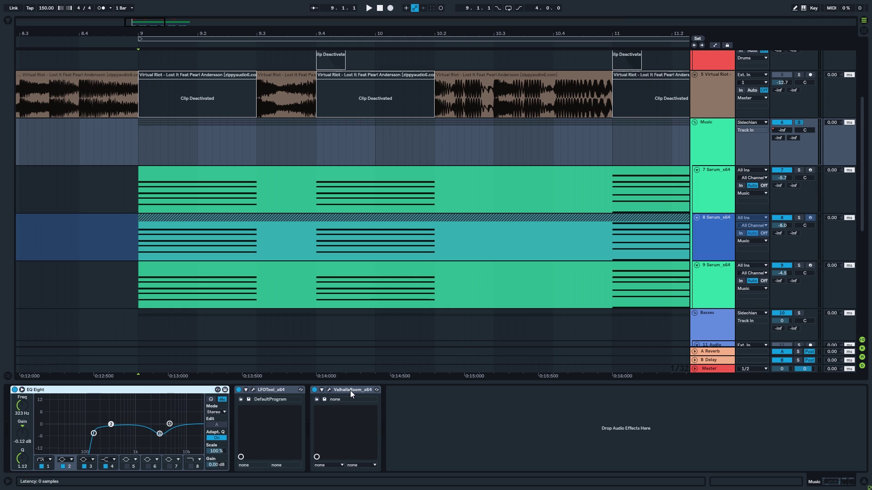
{"action": "left_click", "coordinate": [347, 390], "text": "shift"}
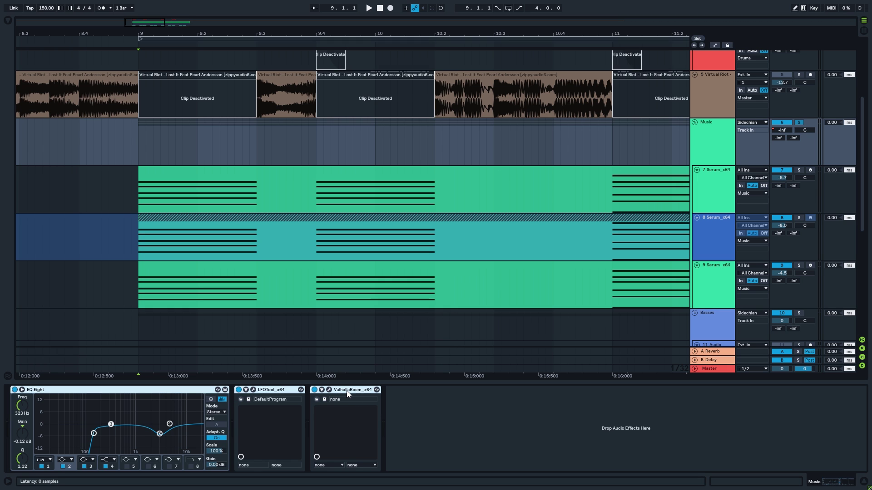
{"action": "key", "text": "0"}
{"action": "key", "text": "space"}
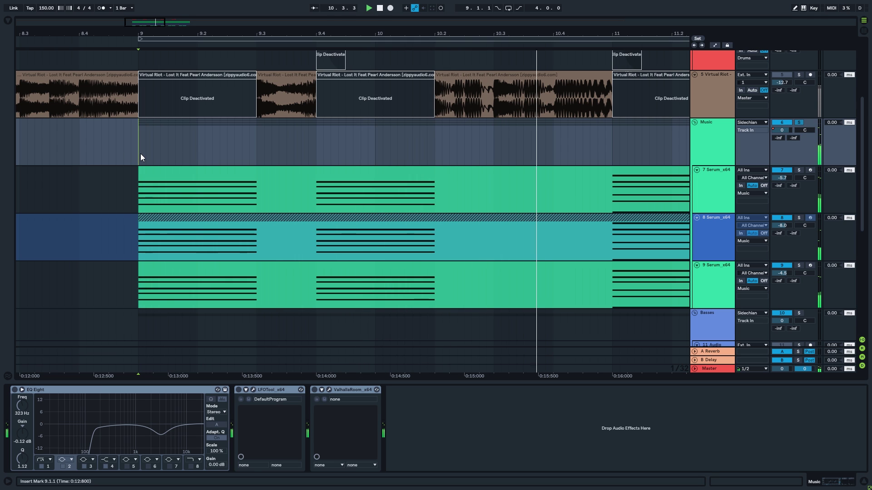
{"action": "scroll", "coordinate": [241, 171], "scroll_direction": "down", "scroll_amount": 1}
{"action": "scroll", "coordinate": [241, 170], "scroll_direction": "left", "scroll_amount": 1}
{"action": "left_click", "coordinate": [273, 388]}
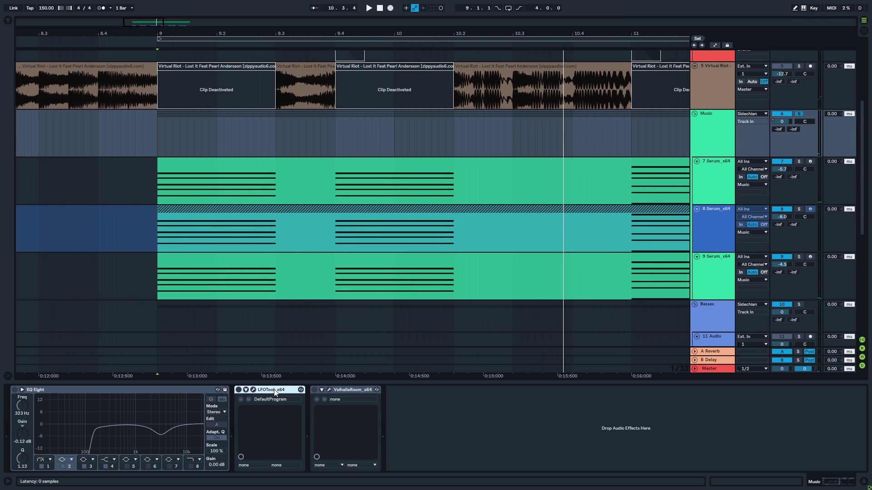
{"action": "left_click", "coordinate": [452, 416]}
{"action": "left_click", "coordinate": [274, 389]}
{"action": "left_click", "coordinate": [351, 390]}
{"action": "left_click", "coordinate": [473, 426]}
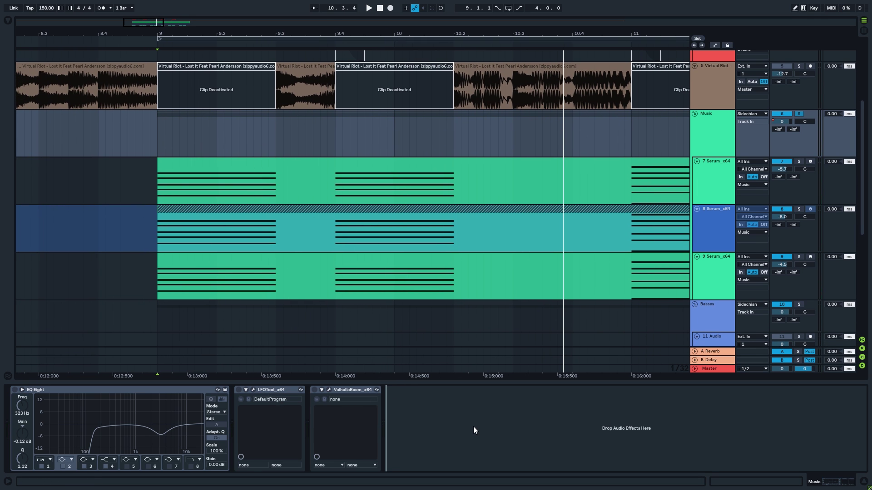
{"action": "left_click", "coordinate": [270, 392]}
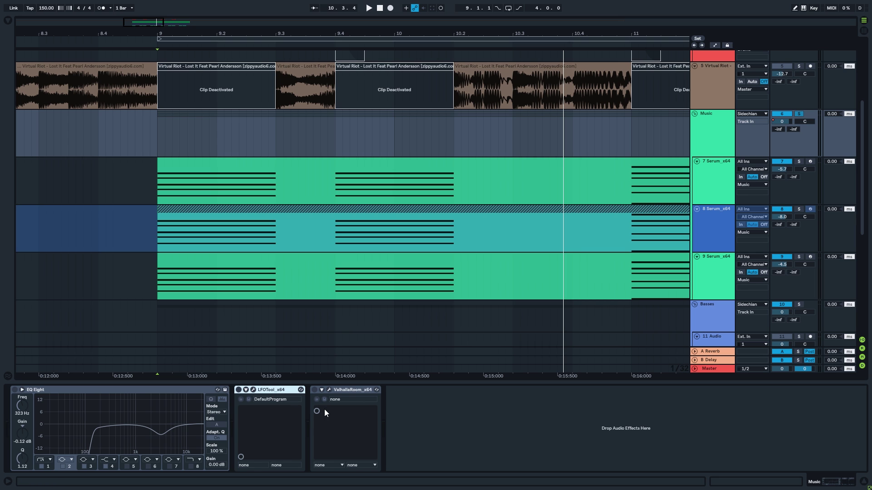
Step: Play the Music group from bar 9 and re-enable its LFOTool during playback
{"action": "left_click", "coordinate": [199, 136]}
{"action": "scroll", "coordinate": [384, 270], "scroll_direction": "up", "scroll_amount": 1}
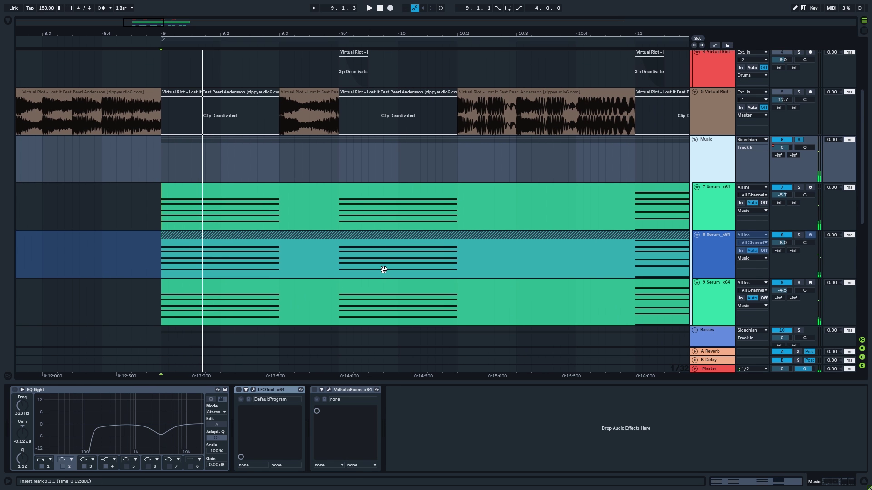
{"action": "left_click", "coordinate": [247, 391]}
{"action": "key", "text": "space"}
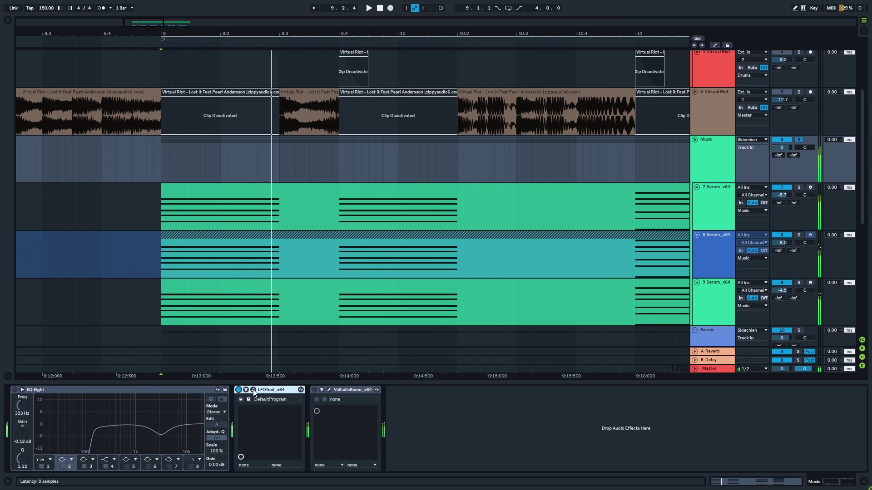
Step: Open the Music group's LFOTool, view LFO graphs 12, 8 and 1, and look through its Misc filter types
{"action": "left_click", "coordinate": [253, 390]}
{"action": "left_click_drag", "start_coordinate": [221, 68], "coordinate": [541, 102]}
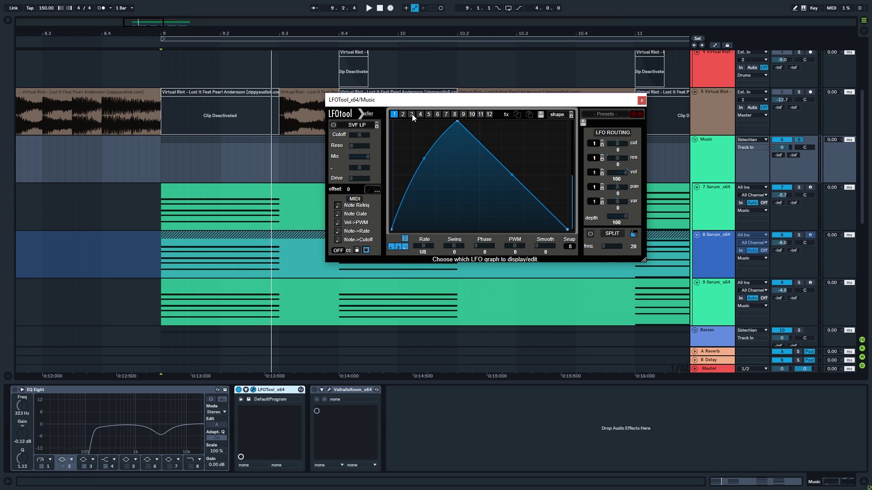
{"action": "left_click", "coordinate": [491, 116]}
{"action": "left_click", "coordinate": [455, 115]}
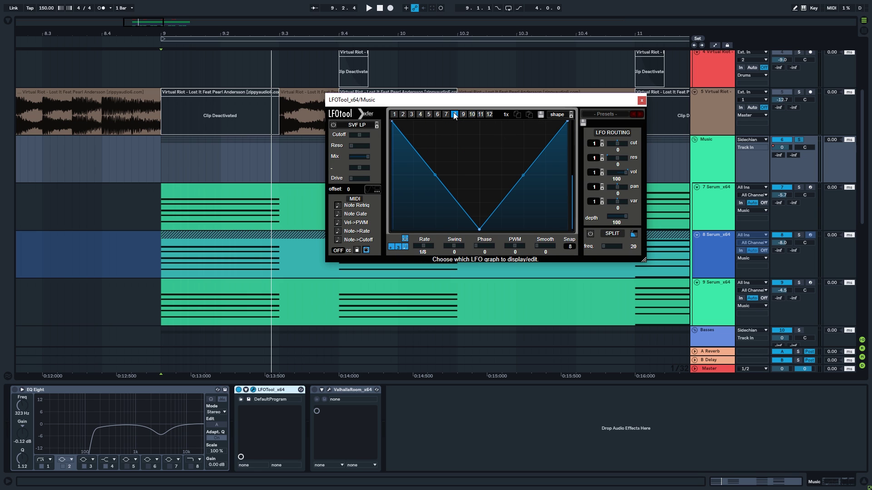
{"action": "left_click", "coordinate": [394, 114]}
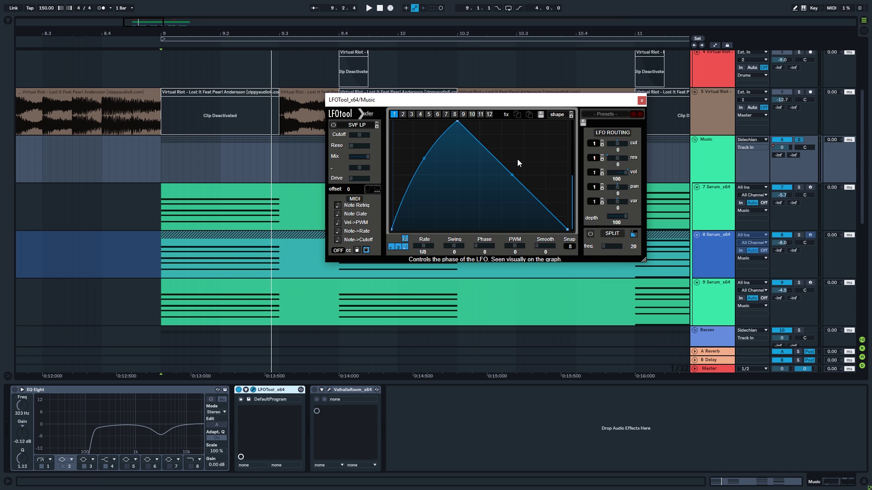
{"action": "left_click", "coordinate": [363, 125]}
{"action": "mouse_move", "coordinate": [369, 148]}
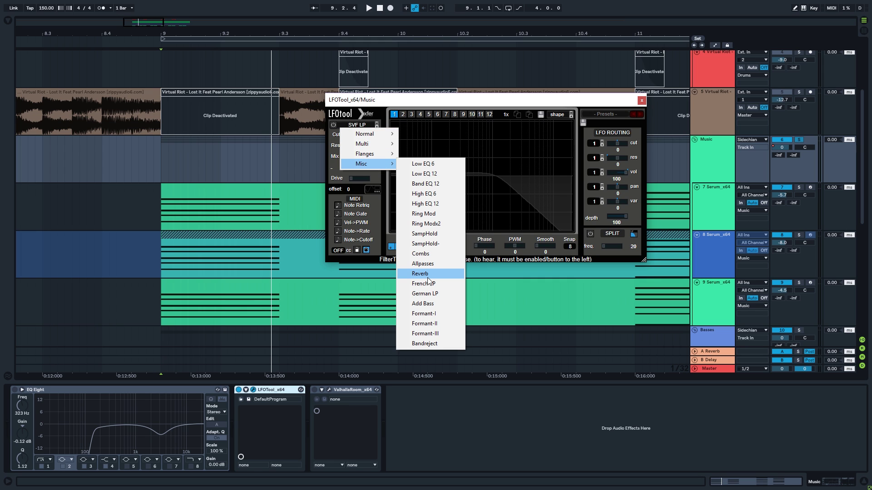
{"action": "left_click", "coordinate": [549, 144]}
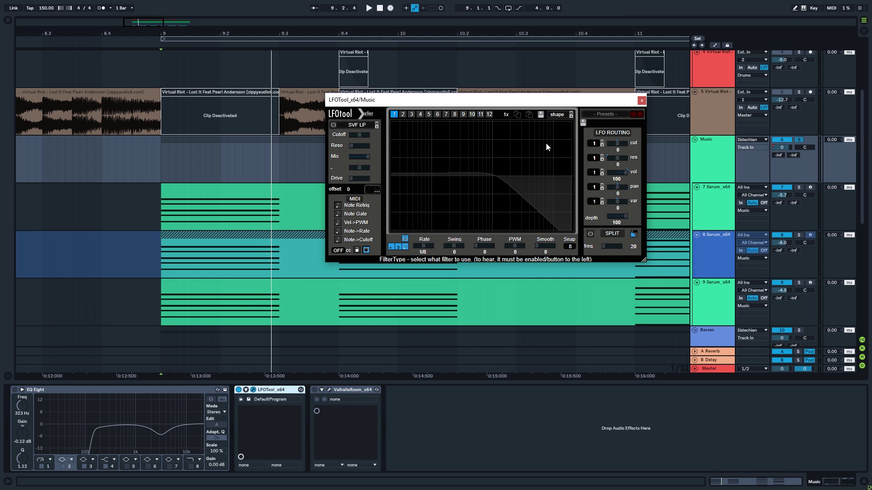
Step: Move the LFOTool window clear of the arrangement and play the Music group's chords from bar 9
{"action": "left_click_drag", "start_coordinate": [537, 101], "coordinate": [571, 167]}
{"action": "left_click", "coordinate": [166, 161]}
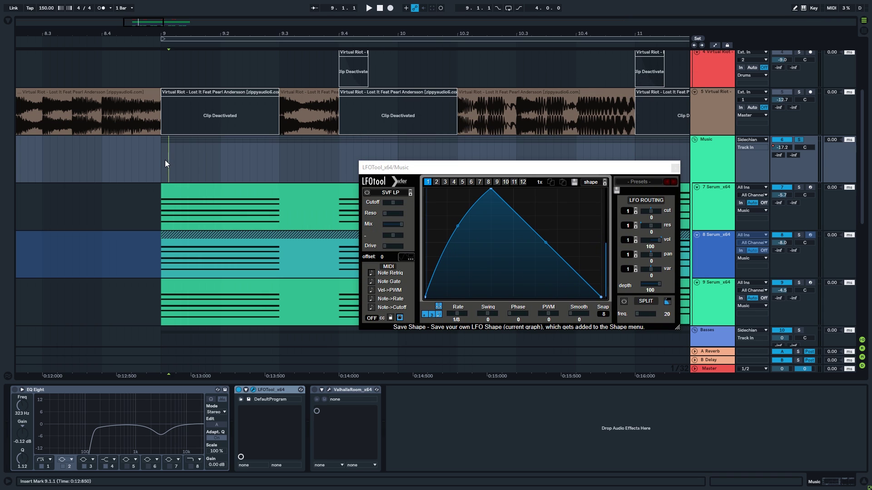
{"action": "left_click", "coordinate": [160, 162]}
{"action": "left_click_drag", "start_coordinate": [516, 167], "coordinate": [508, 174]}
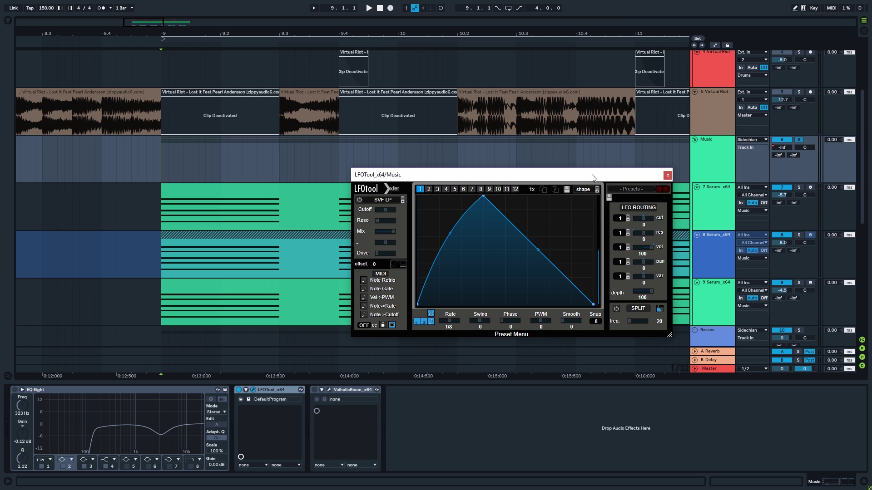
{"action": "left_click_drag", "start_coordinate": [448, 176], "coordinate": [584, 36]}
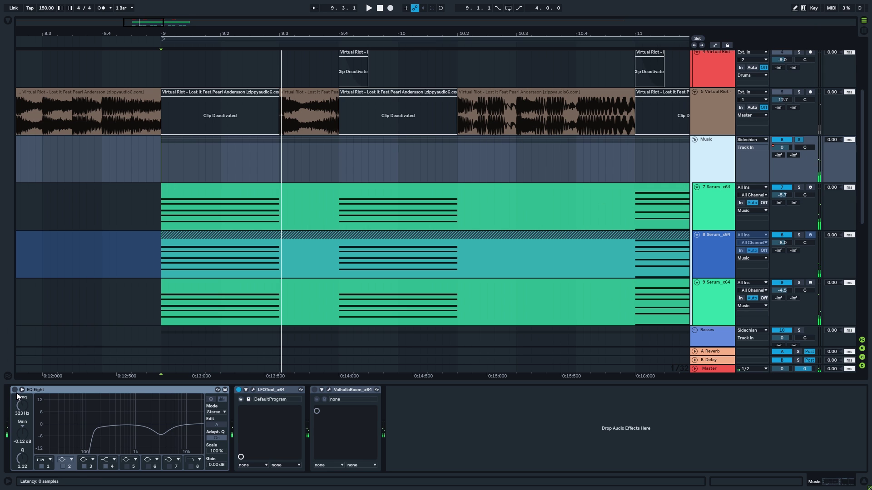
Step: Re-enable the Music group's EQ Eight, examine its low band 1, and compare the chords with the EQ bypassed and enabled
{"action": "left_click", "coordinate": [15, 390]}
{"action": "left_click", "coordinate": [94, 434]}
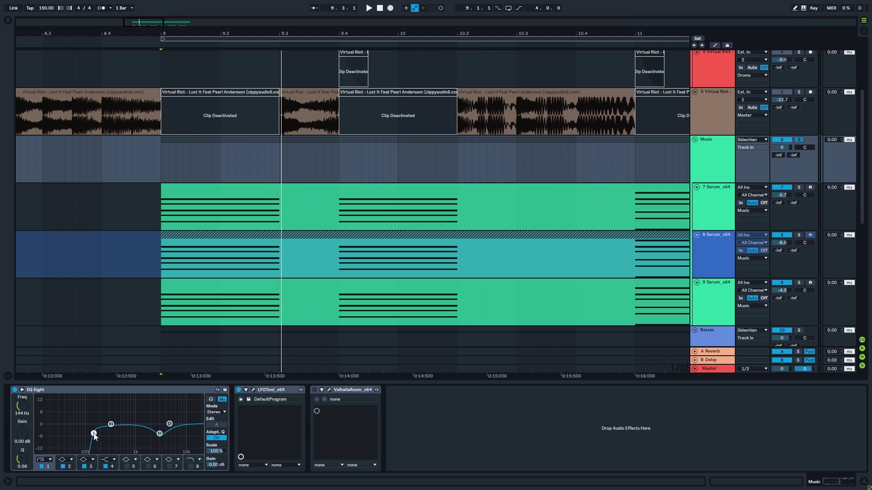
{"action": "scroll", "coordinate": [251, 337], "scroll_direction": "down", "scroll_amount": 5}
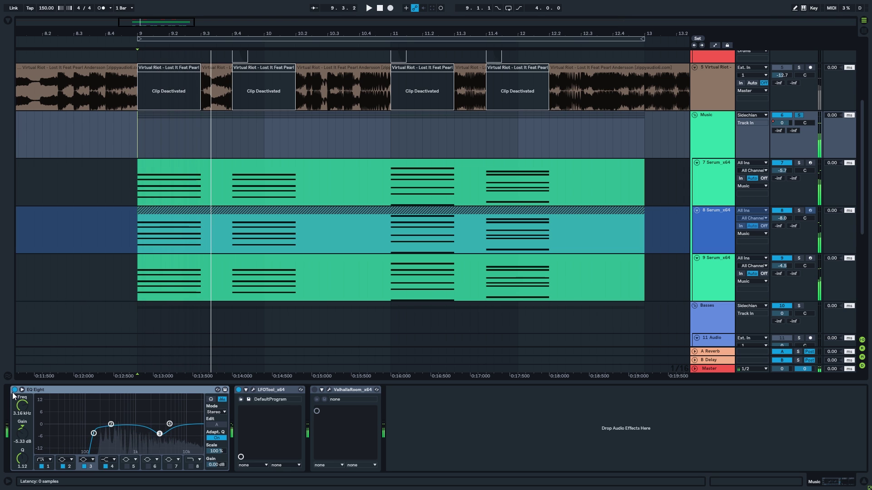
{"action": "left_click", "coordinate": [14, 390]}
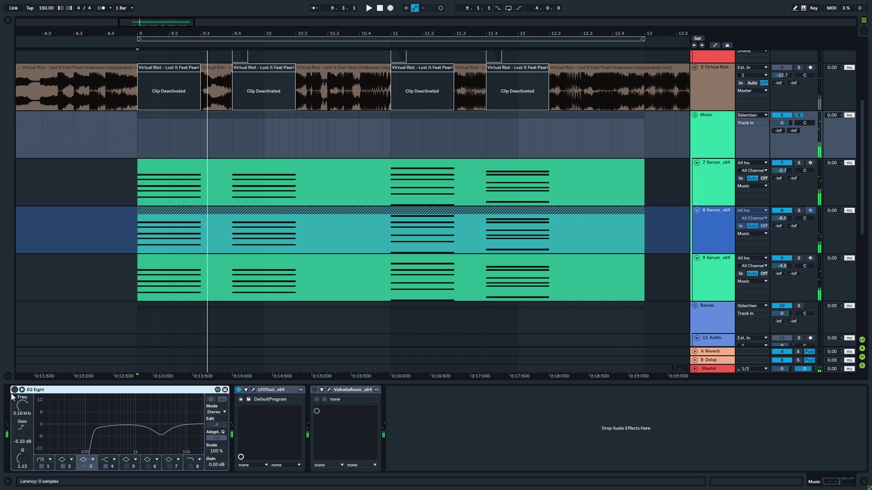
{"action": "left_click_drag", "start_coordinate": [232, 34], "coordinate": [232, 49]}
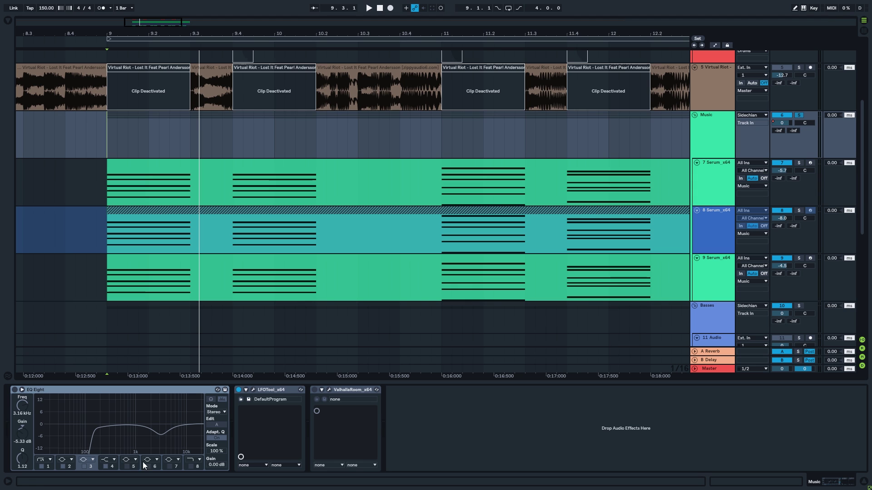
{"action": "left_click", "coordinate": [14, 390]}
Step: Try boosting band 3 of the Music group's EQ Eight to 3.10 dB at 3.59 kHz, and undo the change
{"action": "left_click_drag", "start_coordinate": [161, 434], "coordinate": [159, 409]}
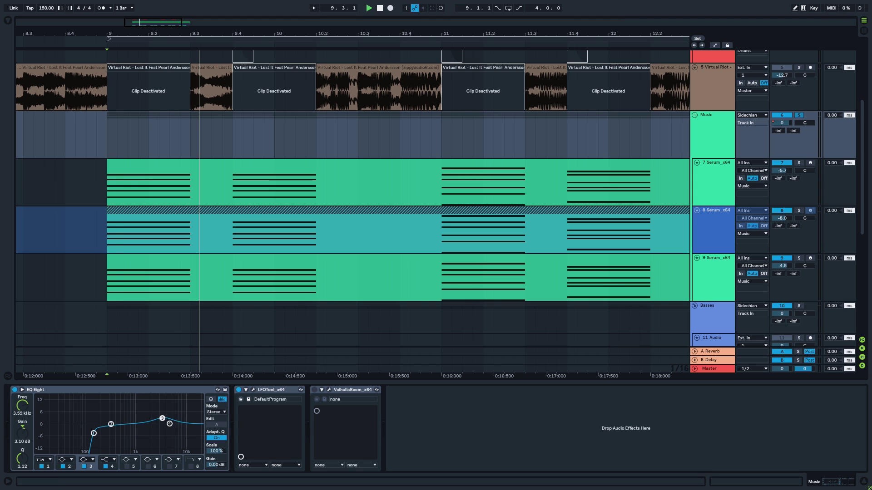
{"action": "key", "text": "space"}
{"action": "key", "text": "ctrl+z"}
Step: Replay the Music group's chords from bar 9 and compare them with EQ Eight bypassed and re-enabled
{"action": "key", "text": "space"}
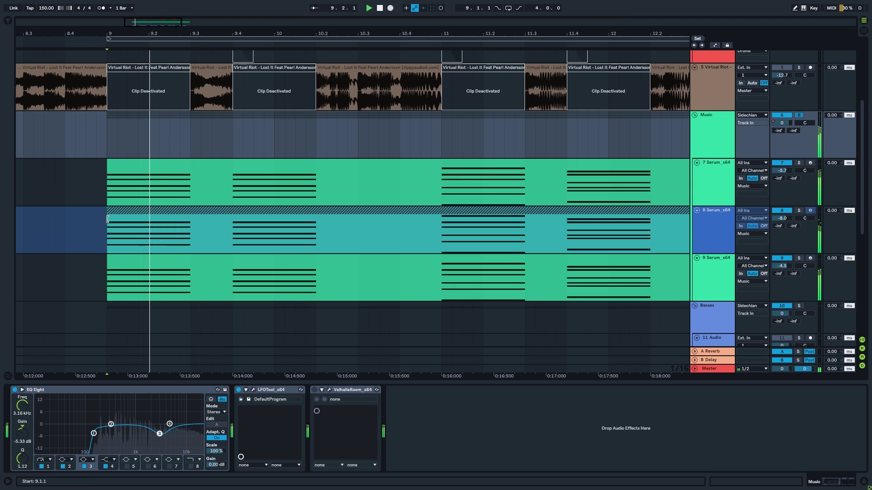
{"action": "left_click", "coordinate": [113, 144]}
{"action": "key", "text": "space"}
{"action": "key", "text": "space"}
{"action": "key", "text": "space"}
{"action": "left_click", "coordinate": [111, 145]}
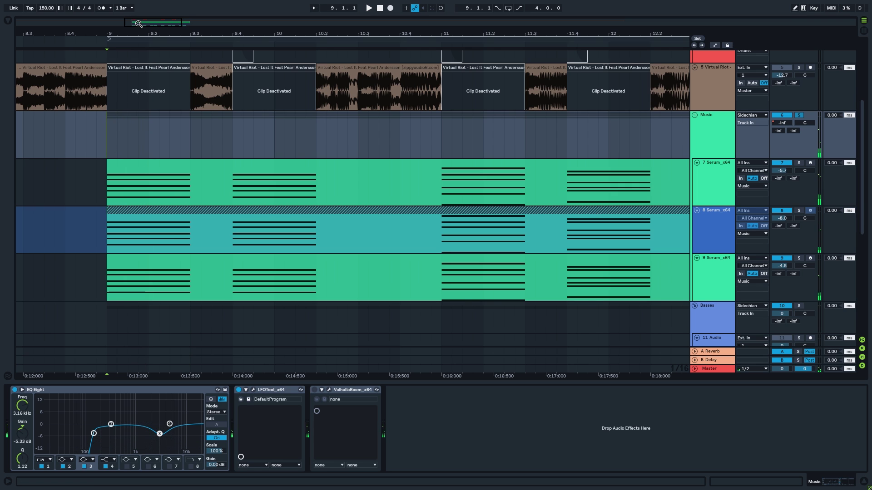
{"action": "left_click_drag", "start_coordinate": [138, 22], "coordinate": [138, 13]}
{"action": "key", "text": "space"}
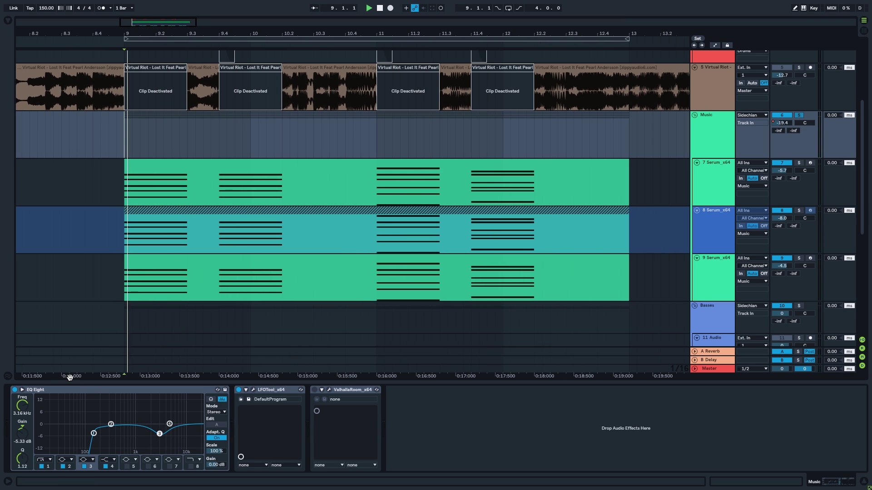
{"action": "left_click", "coordinate": [15, 390]}
{"action": "left_click", "coordinate": [15, 389]}
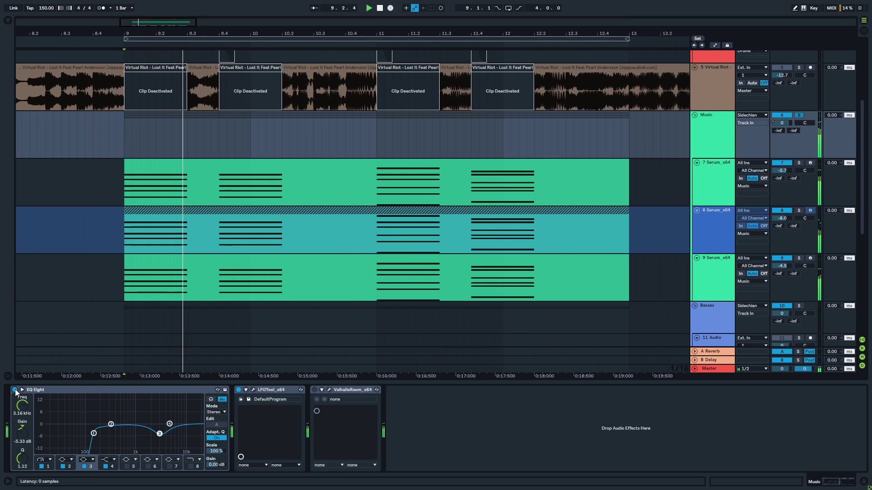
Step: Solo the Virtual Riot reference track 5 and play its section from 9.3 to 9.4
{"action": "left_click_drag", "start_coordinate": [152, 25], "coordinate": [280, 126]}
{"action": "left_click_drag", "start_coordinate": [287, 138], "coordinate": [348, 147]}
{"action": "key", "text": "Up"}
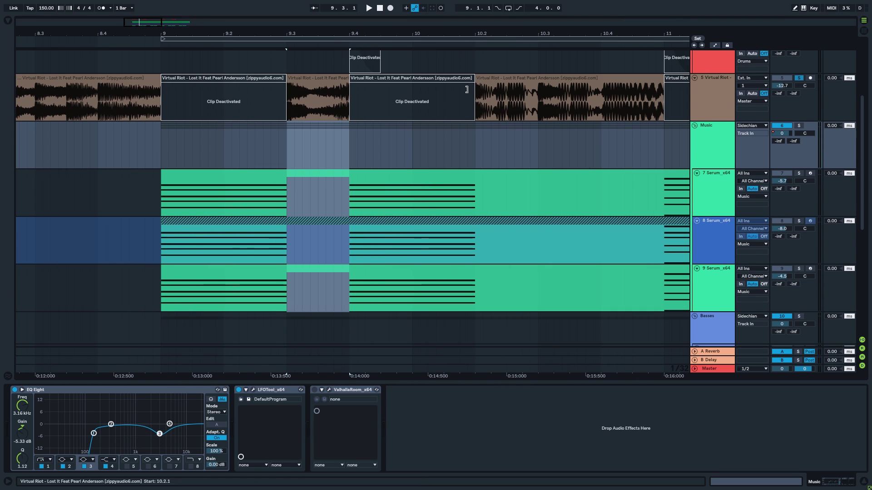
{"action": "scroll", "coordinate": [372, 167], "scroll_direction": "up", "scroll_amount": 1}
{"action": "scroll", "coordinate": [372, 167], "scroll_direction": "up", "scroll_amount": 1}
{"action": "key", "text": "space"}
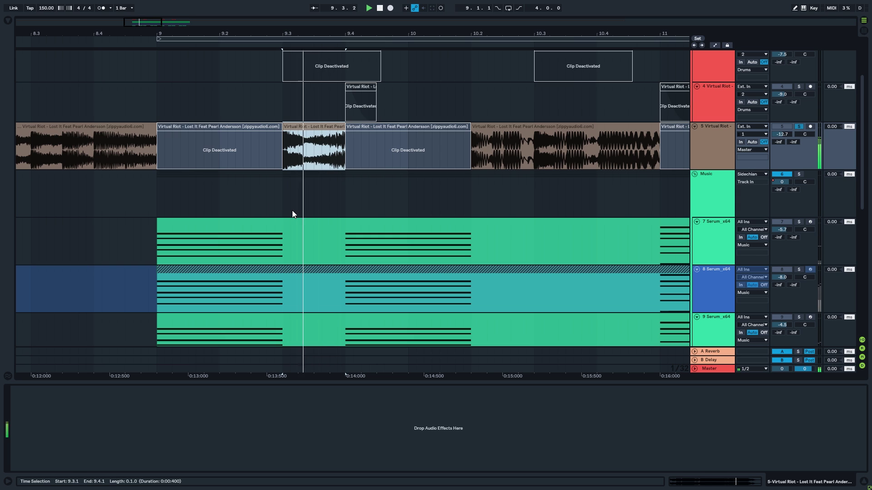
{"action": "key", "text": "space"}
Step: Show the automation lanes, solo the Music group and play it from bar 9
{"action": "left_click", "coordinate": [163, 207]}
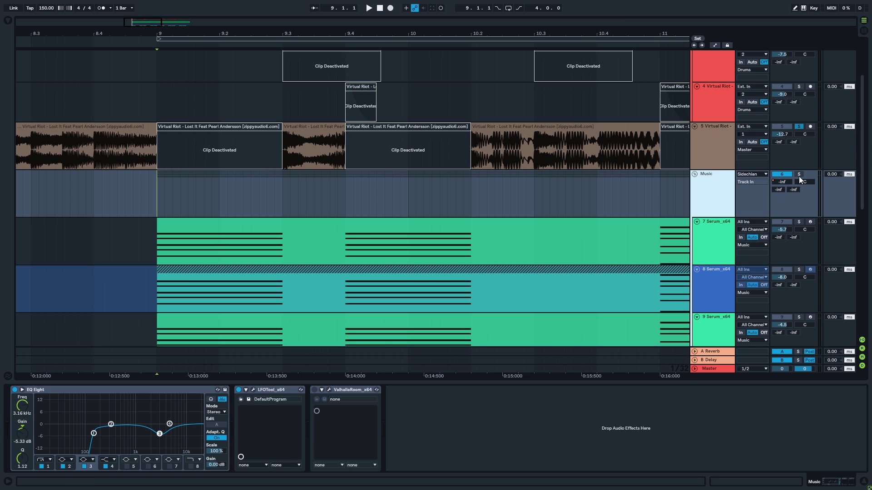
{"action": "left_click", "coordinate": [714, 46]}
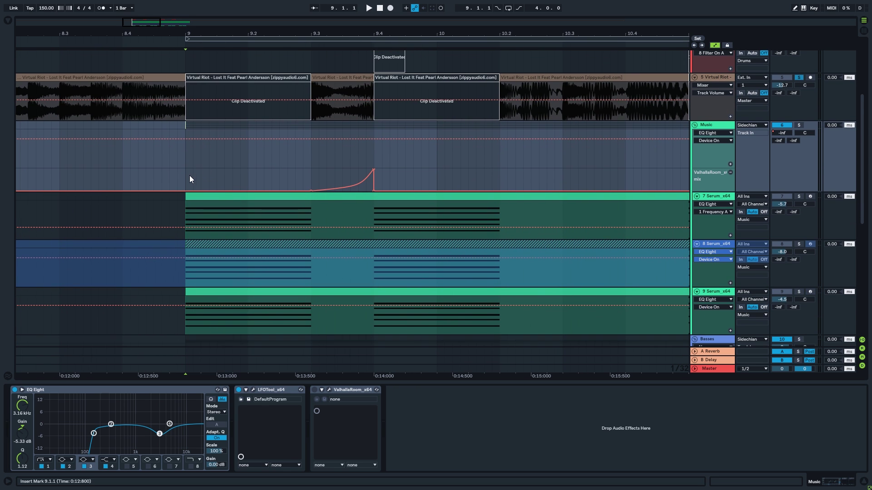
{"action": "left_click", "coordinate": [800, 125]}
{"action": "key", "text": "space"}
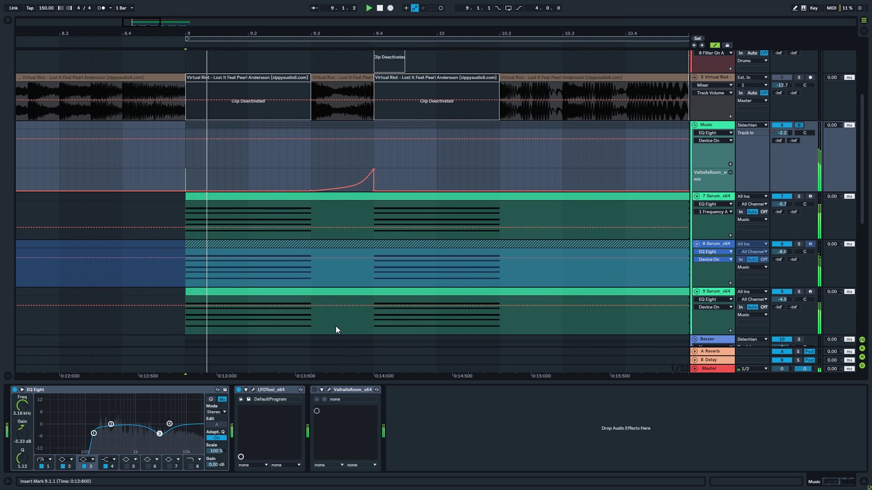
Step: Enable ValhallaRoom on the Music group, open its window and move it clear of the mix automation ramp
{"action": "left_click", "coordinate": [314, 390]}
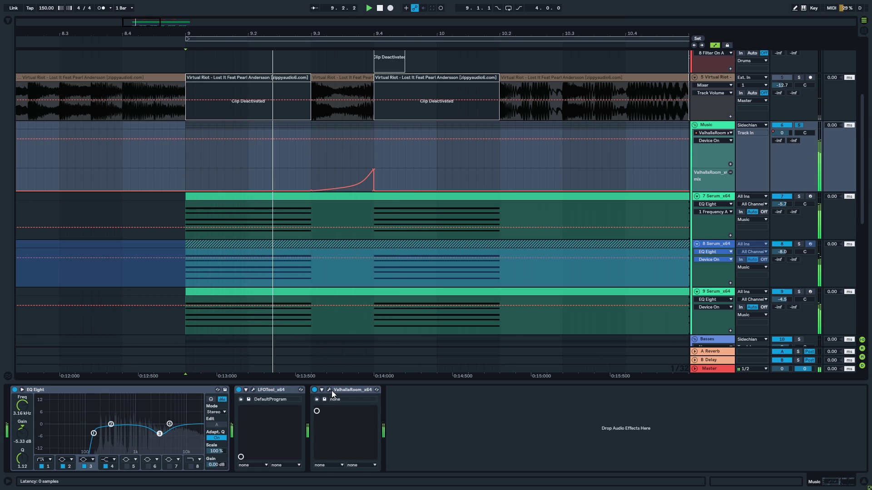
{"action": "left_click", "coordinate": [331, 391]}
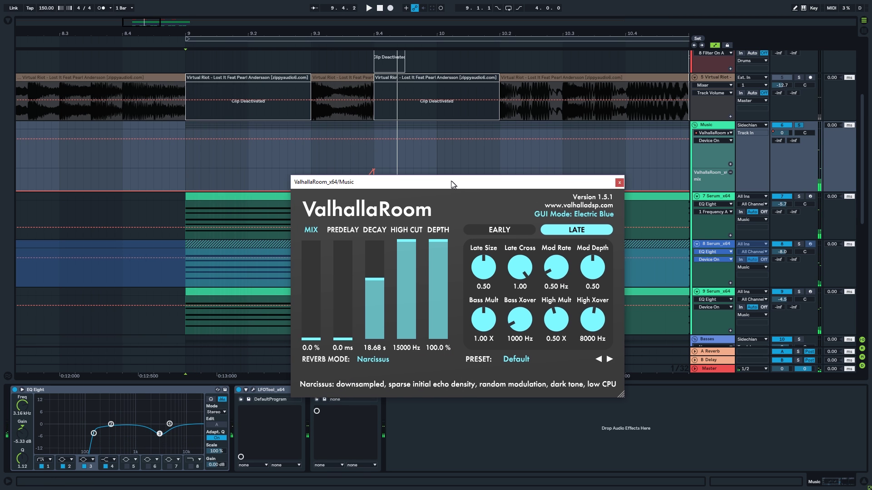
{"action": "left_click_drag", "start_coordinate": [454, 184], "coordinate": [186, 84]}
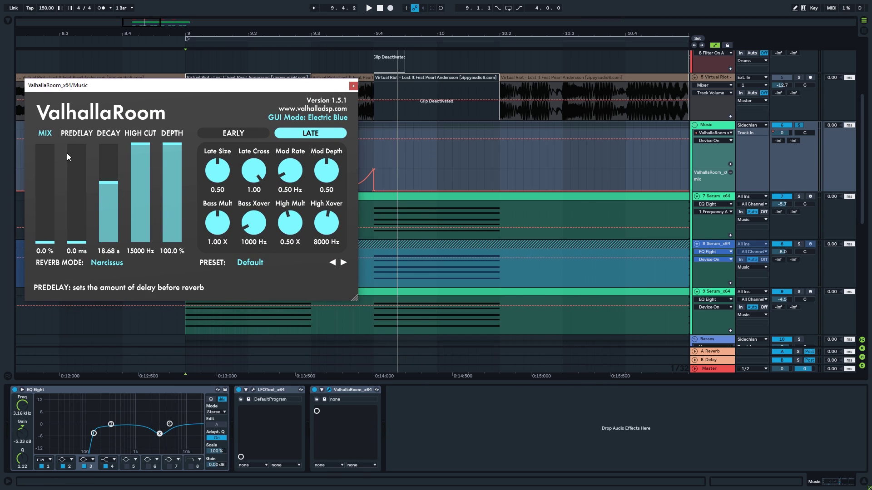
{"action": "left_click_drag", "start_coordinate": [261, 89], "coordinate": [659, 92]}
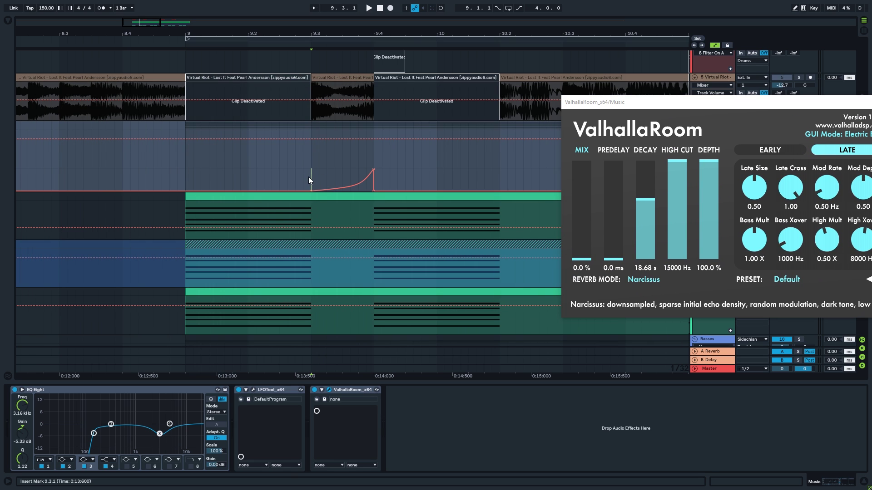
Step: Try ValhallaRoom's mix at 77% on the Music group, then restore its overridden automation
{"action": "left_click", "coordinate": [308, 176]}
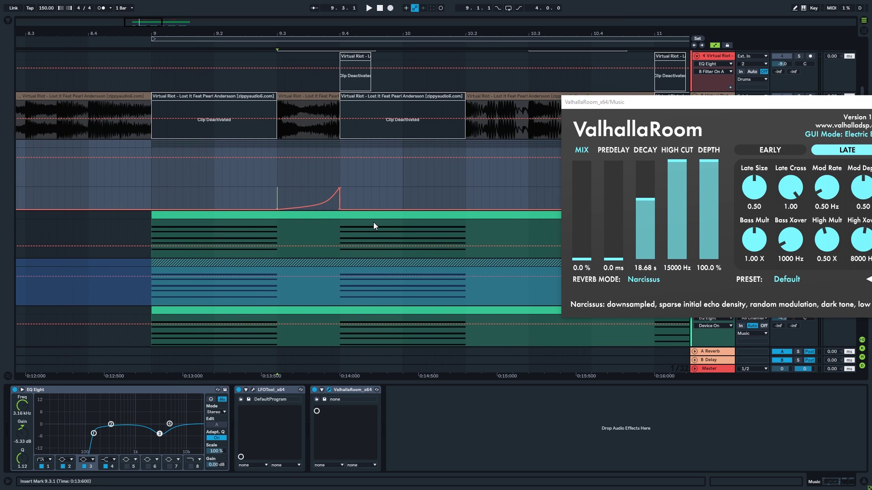
{"action": "left_click_drag", "start_coordinate": [582, 205], "coordinate": [581, 184]}
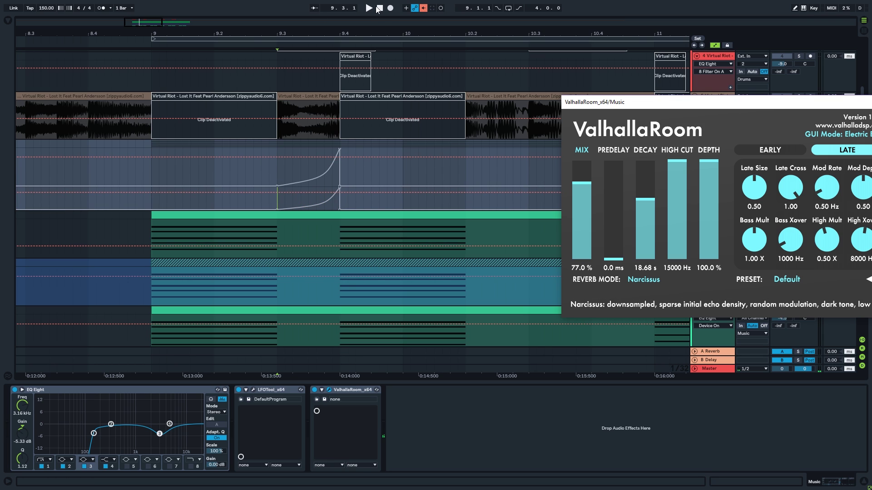
{"action": "left_click", "coordinate": [423, 8]}
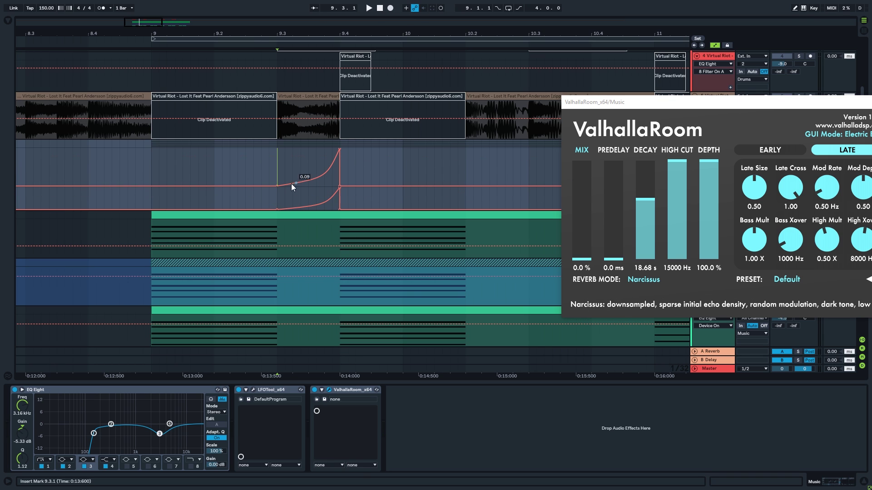
Step: Play the Music group through the automated reverb ramp, starting from just before 9.3 and again from 9.2
{"action": "left_click", "coordinate": [258, 167]}
{"action": "key", "text": "space"}
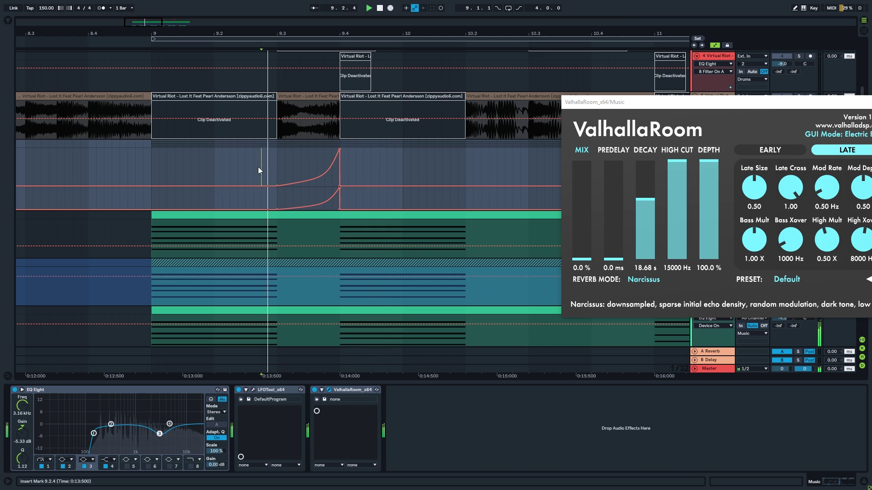
{"action": "left_click", "coordinate": [216, 168]}
{"action": "left_click", "coordinate": [223, 173]}
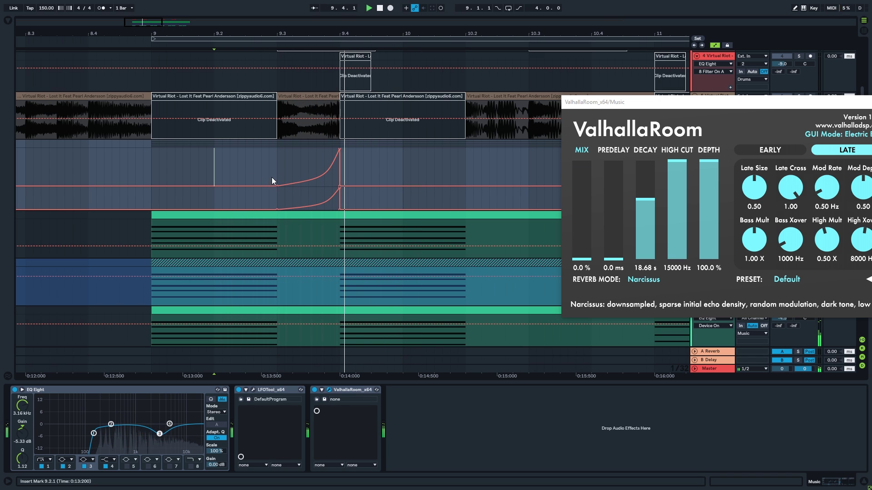
Step: Try extra breakpoints on the ValhallaRoom mix ramp between 9.3 and 9.4 during playback, and undo them
{"action": "left_click", "coordinate": [285, 185]}
{"action": "key", "text": "space"}
{"action": "key", "text": "space"}
{"action": "key", "text": "ctrl+z"}
{"action": "key", "text": "space"}
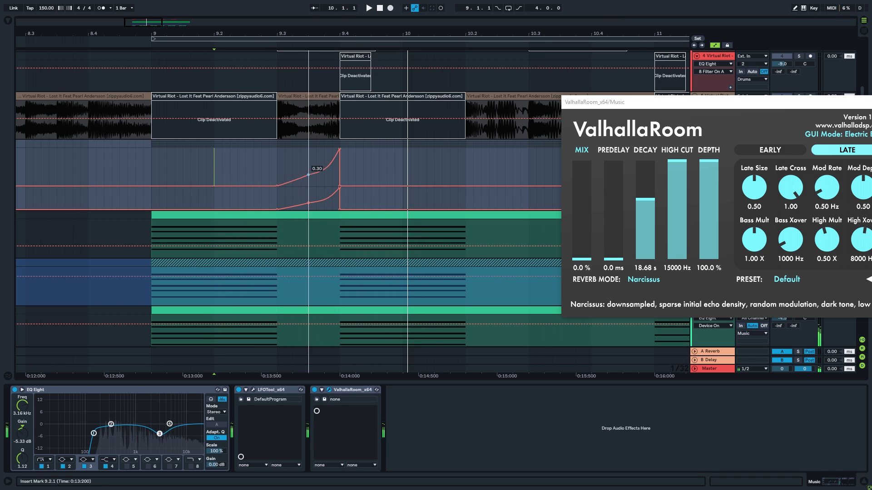
{"action": "left_click_drag", "start_coordinate": [308, 179], "coordinate": [285, 153]}
{"action": "key", "text": "space"}
{"action": "key", "text": "ctrl+z"}
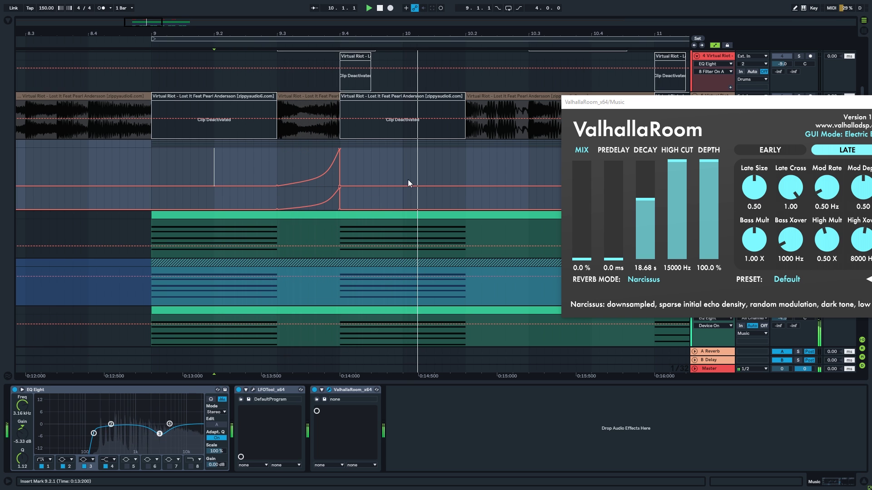
Step: Close the ValhallaRoom window and play the Music group's chords and second reverb ramp from bar 11
{"action": "left_click_drag", "start_coordinate": [863, 102], "coordinate": [816, 303]}
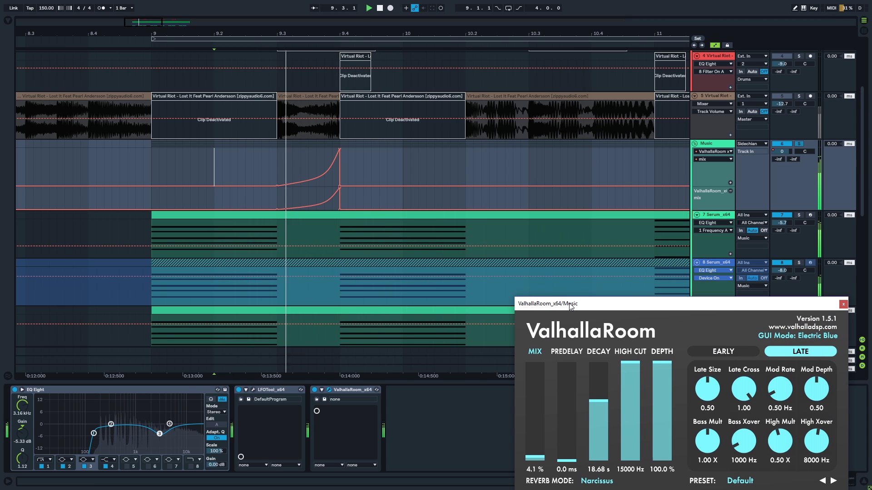
{"action": "left_click", "coordinate": [844, 304]}
{"action": "scroll", "coordinate": [467, 181], "scroll_direction": "down", "scroll_amount": 3}
{"action": "scroll", "coordinate": [467, 181], "scroll_direction": "down", "scroll_amount": 3}
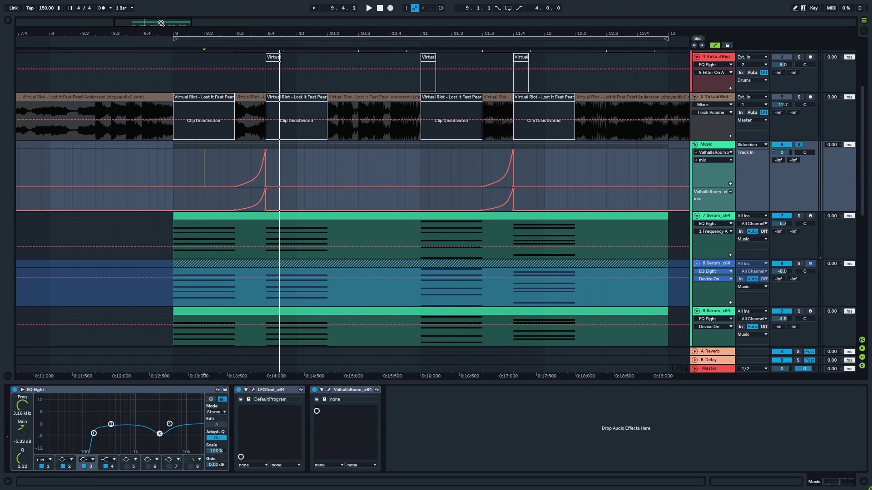
{"action": "scroll", "coordinate": [440, 164], "scroll_direction": "down", "scroll_amount": 1}
{"action": "scroll", "coordinate": [342, 149], "scroll_direction": "up", "scroll_amount": 4}
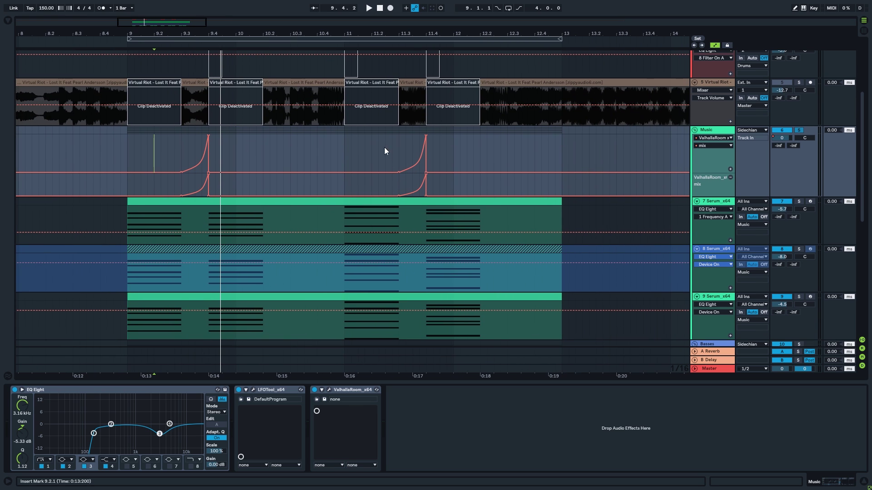
{"action": "left_click", "coordinate": [344, 156]}
{"action": "key", "text": "space"}
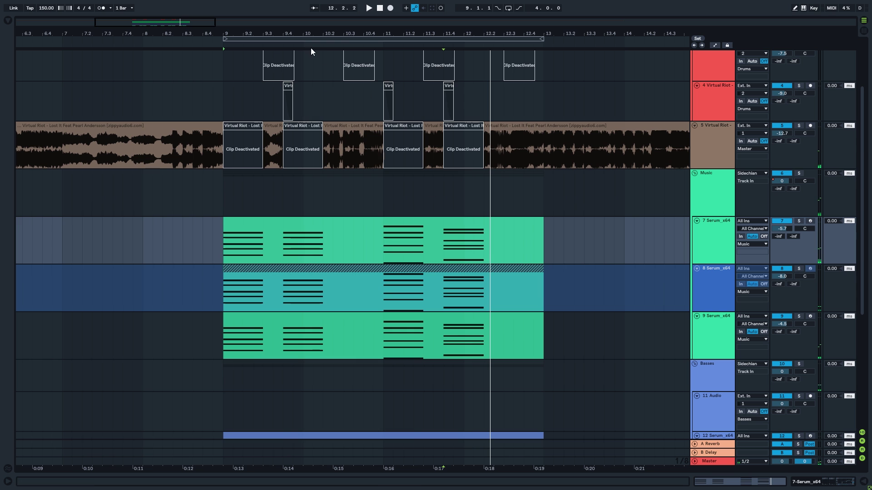
{"action": "left_click_drag", "start_coordinate": [180, 23], "coordinate": [216, 18]}
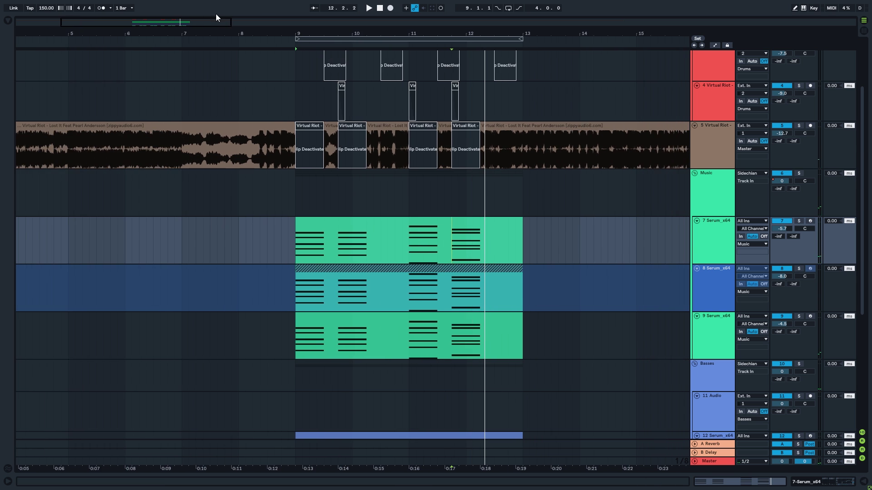
{"action": "left_click_drag", "start_coordinate": [431, 238], "coordinate": [406, 319]}
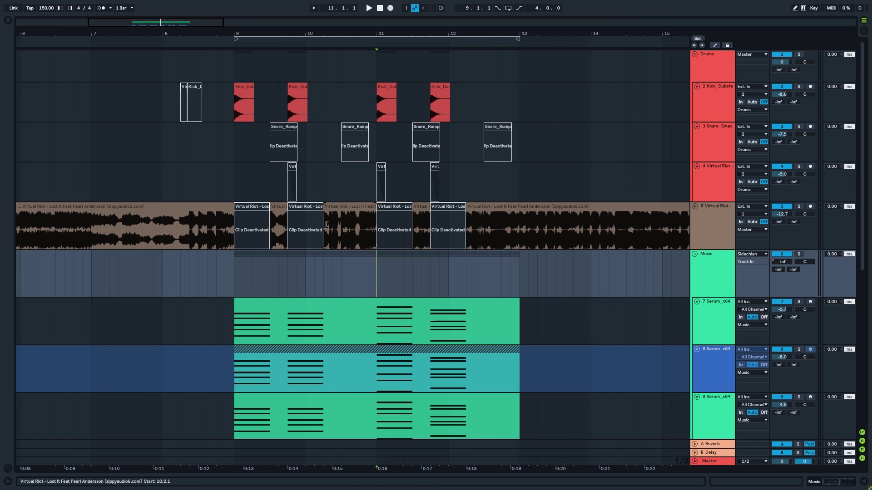